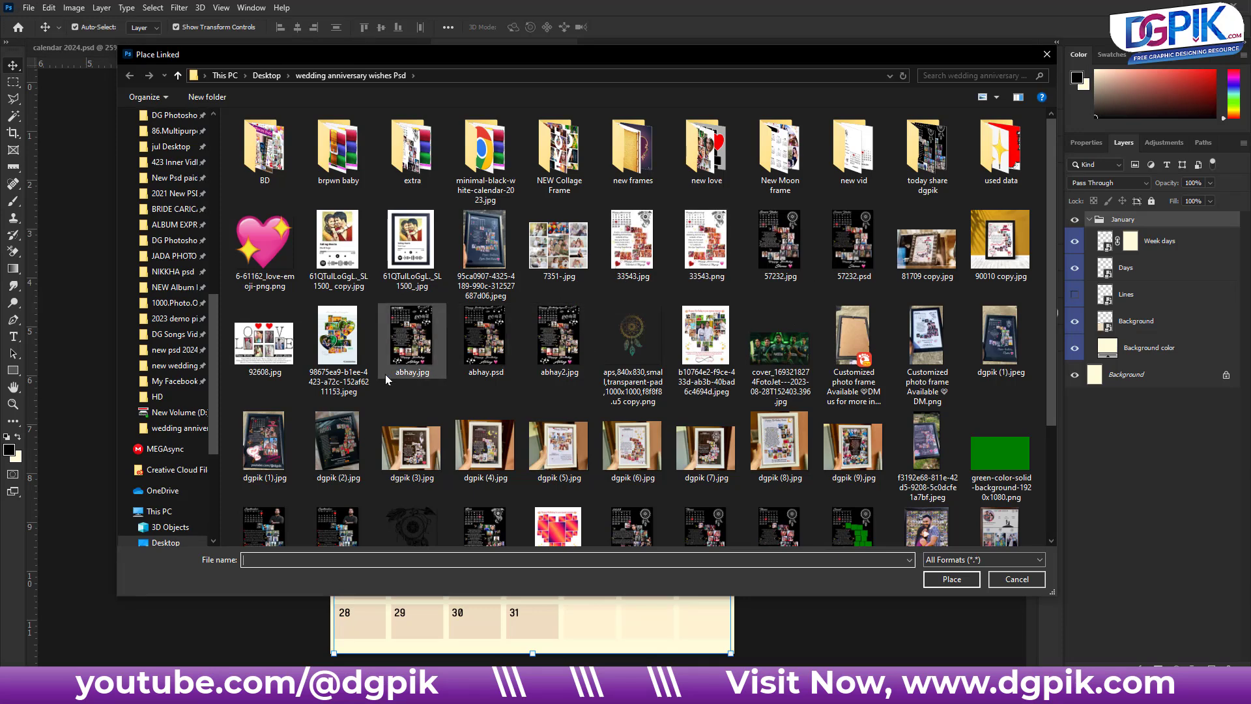
Step: Place Mask Frame.png from the used data folder as a linked image and move it to the page's upper edge, above the calendar
double_click(1000, 154)
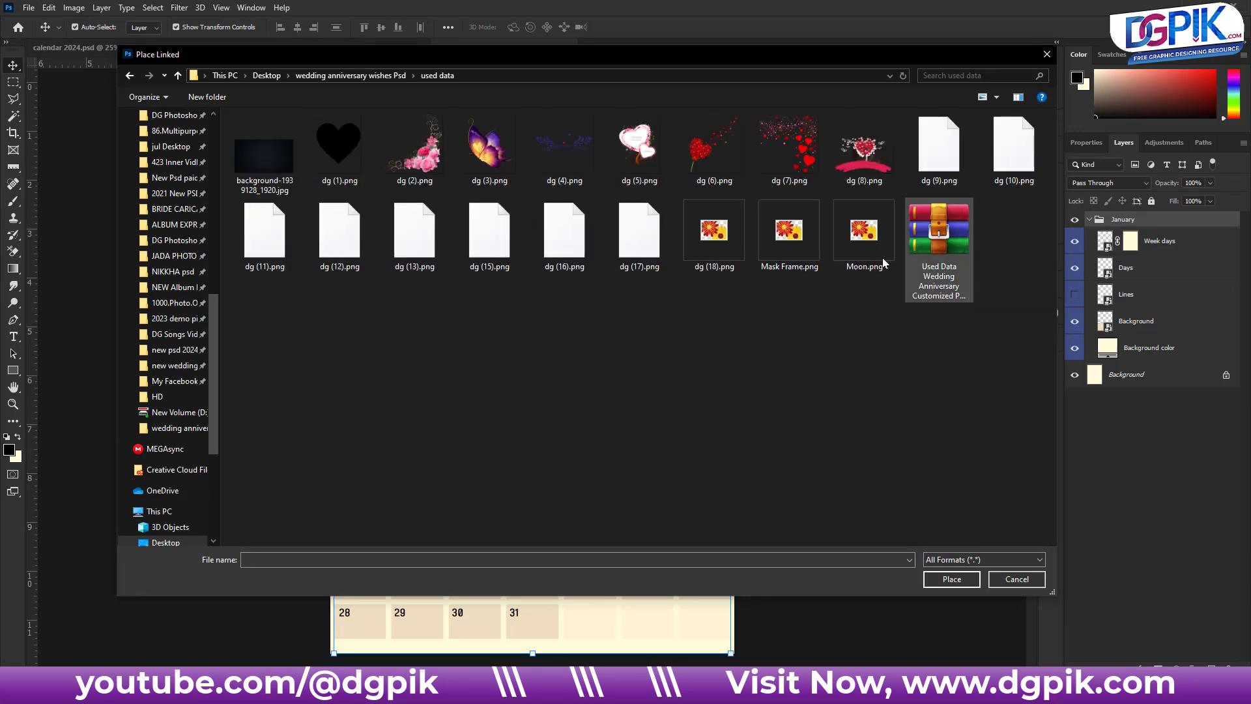
left_click(285, 164)
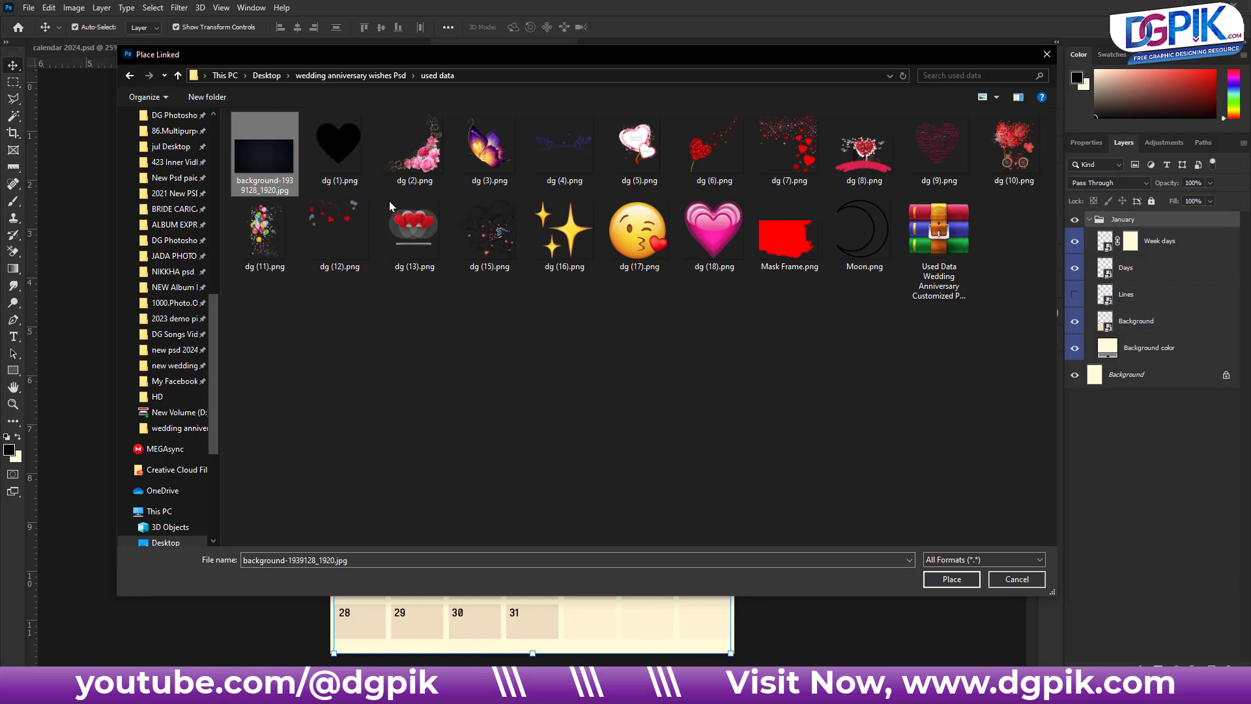
left_click(787, 258)
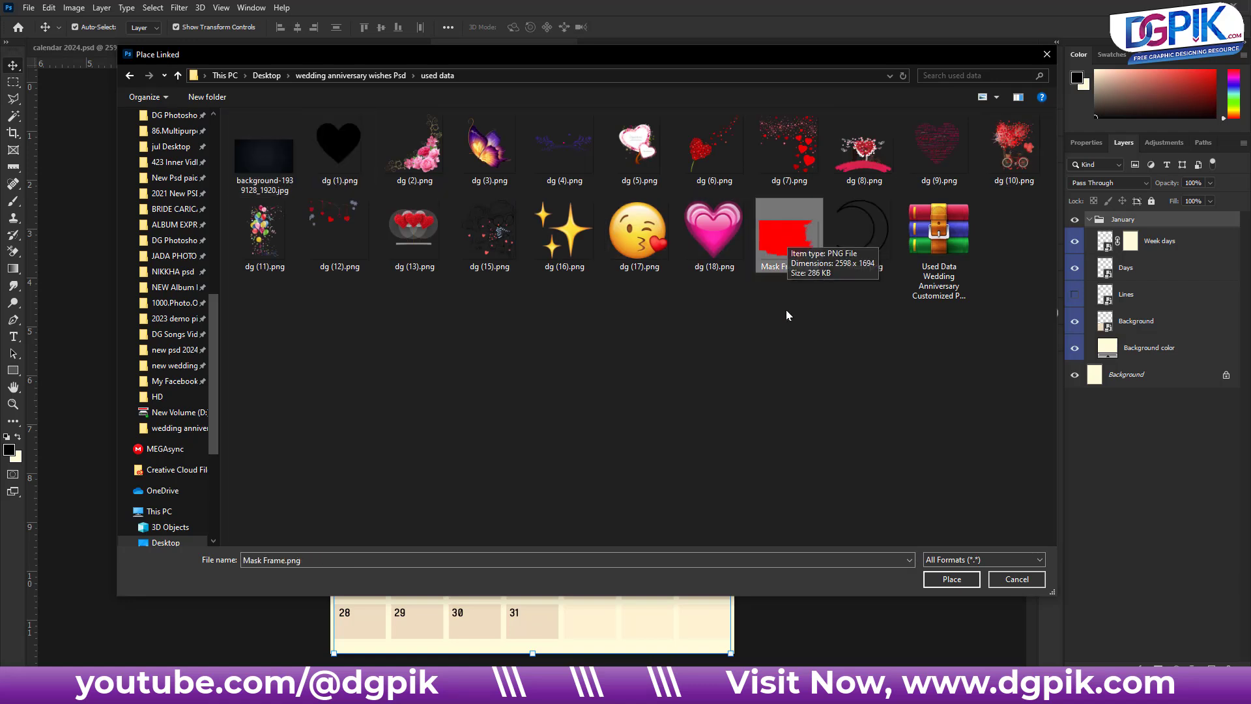
double_click(783, 257)
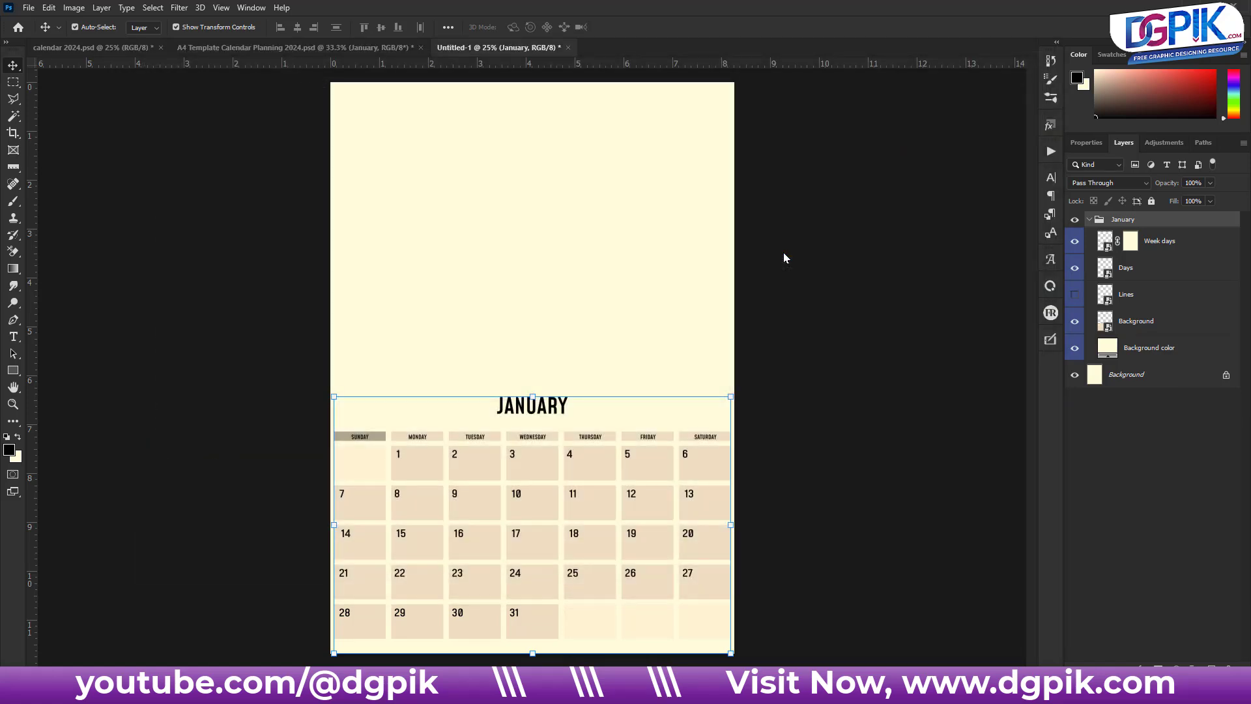
left_click_drag(581, 311, 583, 153)
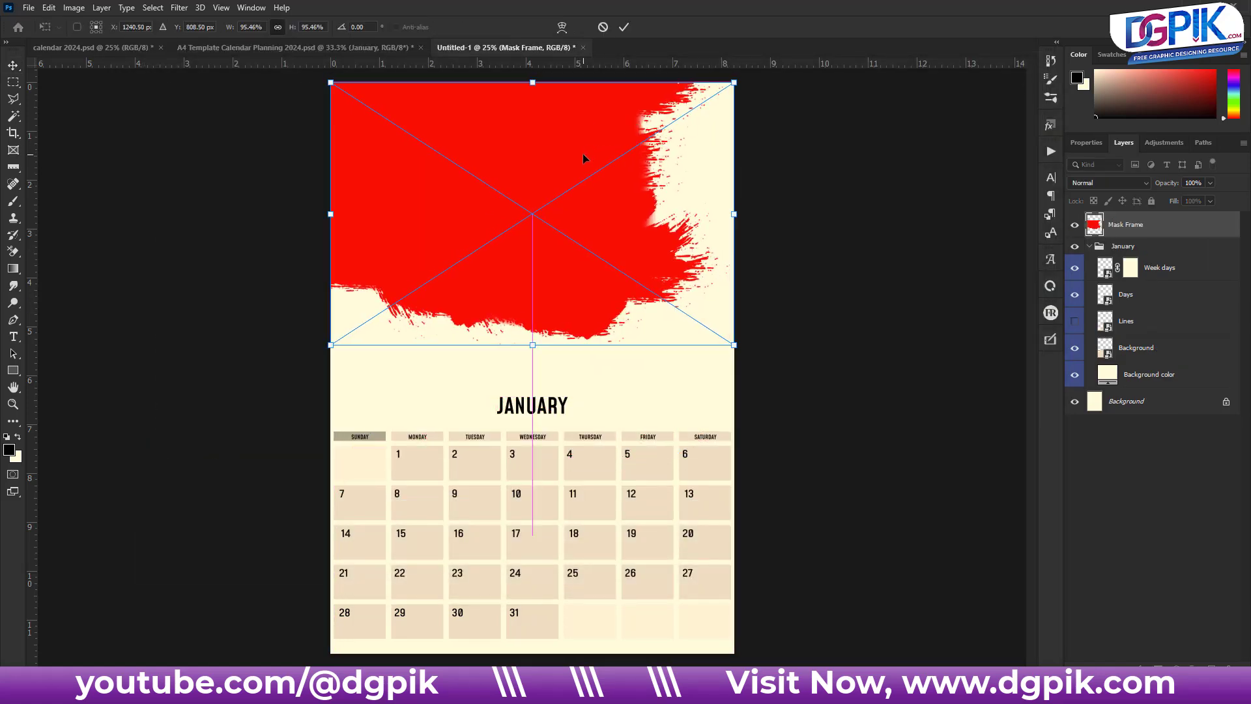
left_click(624, 28)
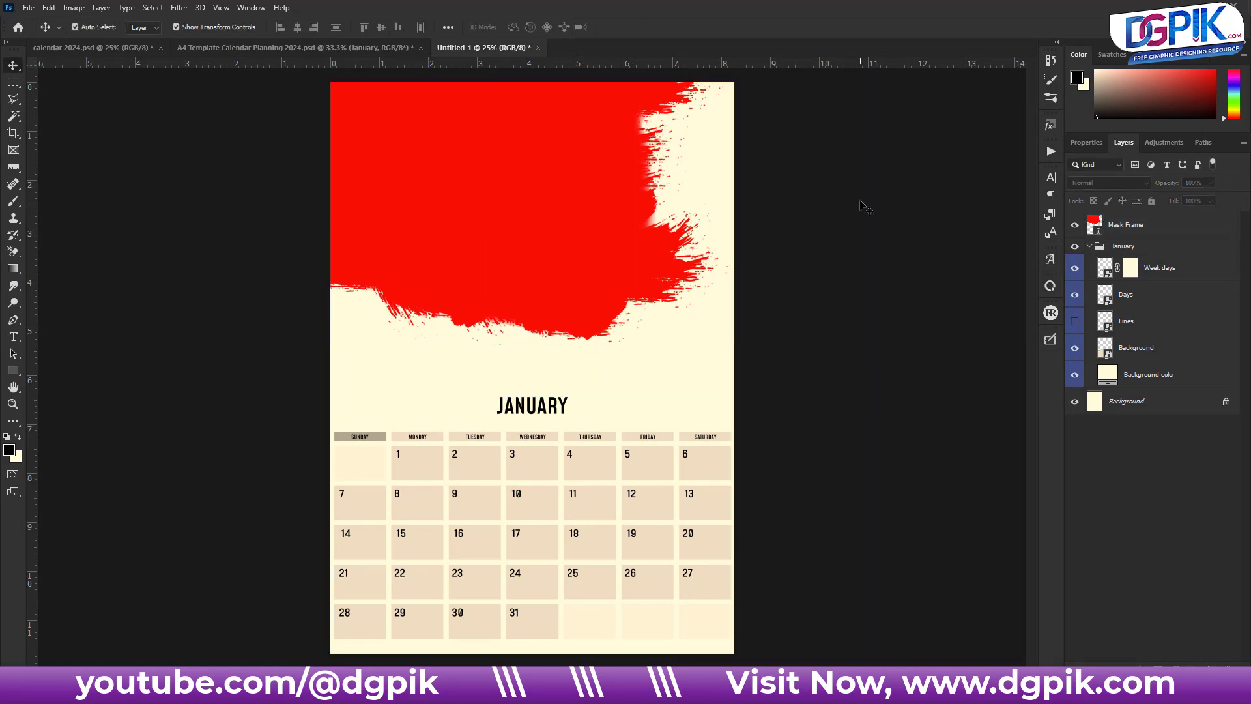
left_click(349, 52)
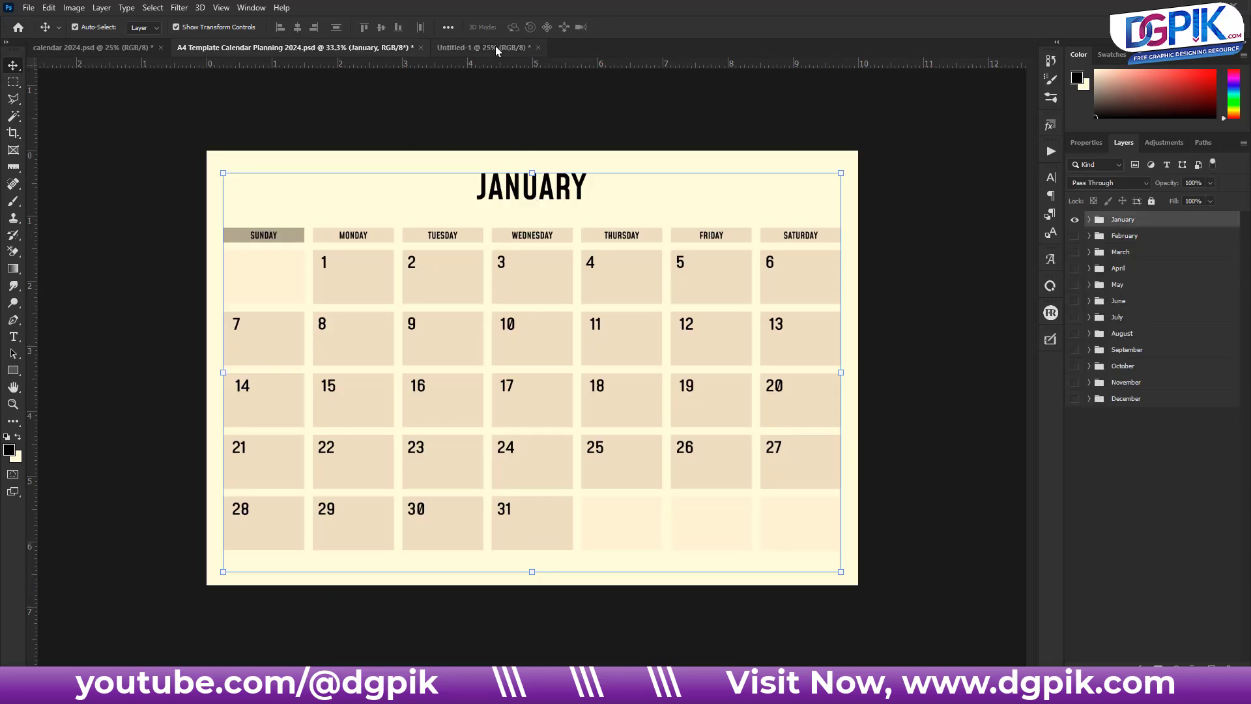
left_click_drag(496, 47, 514, 164)
left_click(595, 193)
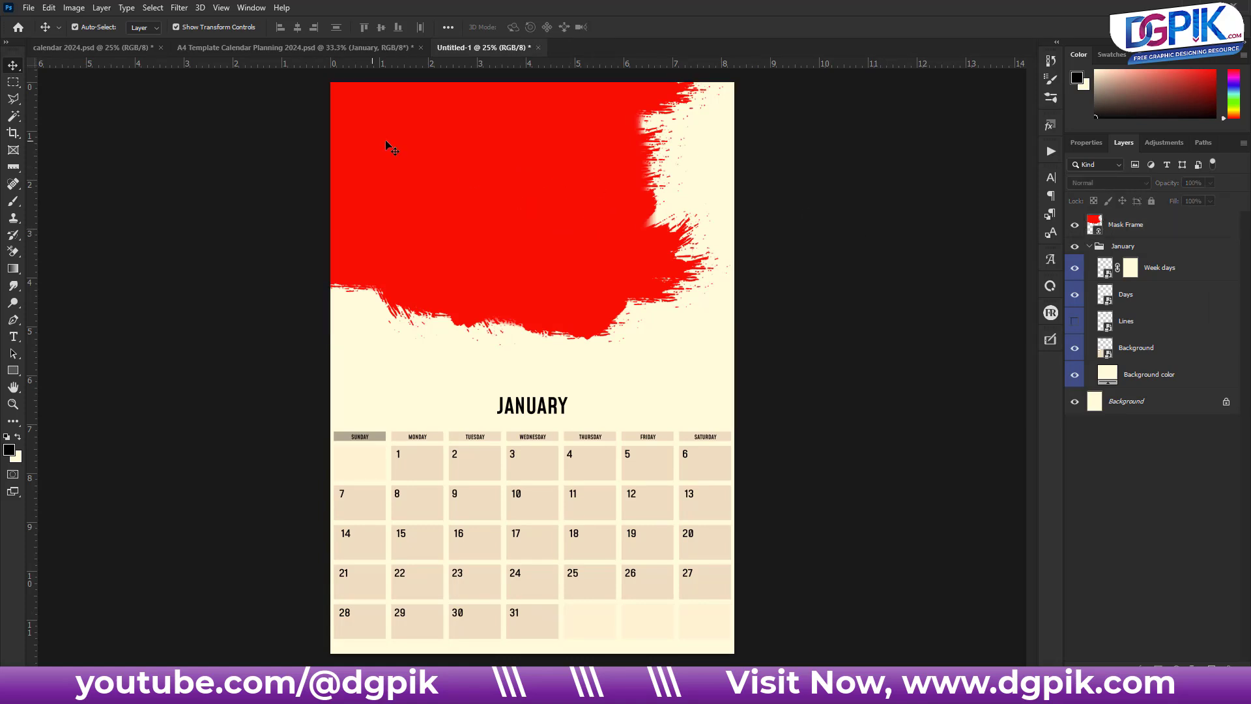
Step: Place the linked photo dgpik (66) from the 2023 demo pics folder over the red brush shape and clip it to the Mask Frame layer
left_click(29, 7)
left_click(68, 279)
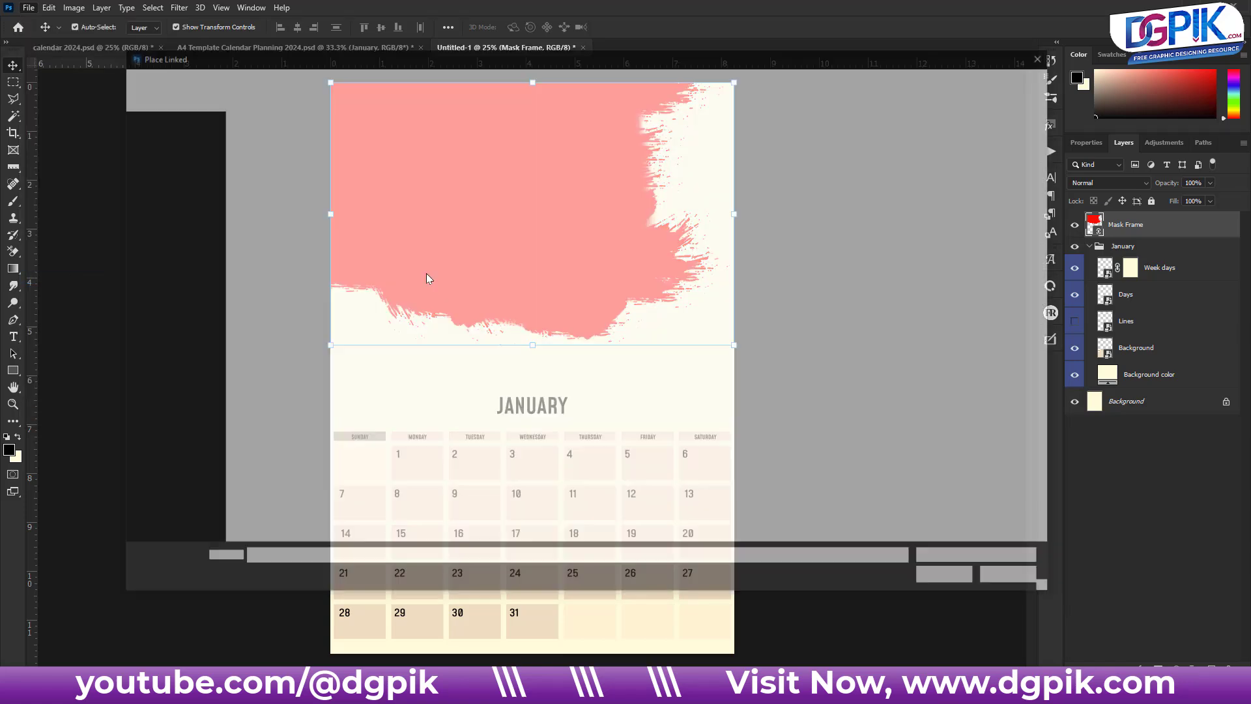
left_click(174, 318)
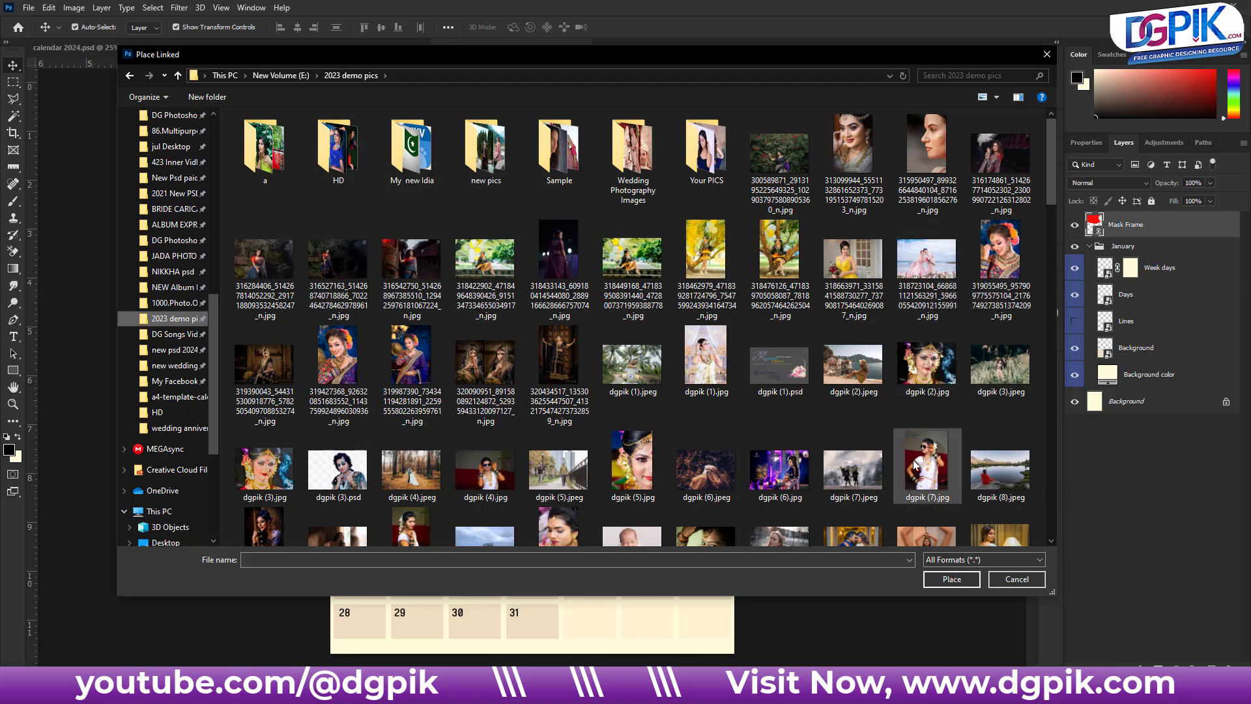
scroll(922, 491, "down", 5)
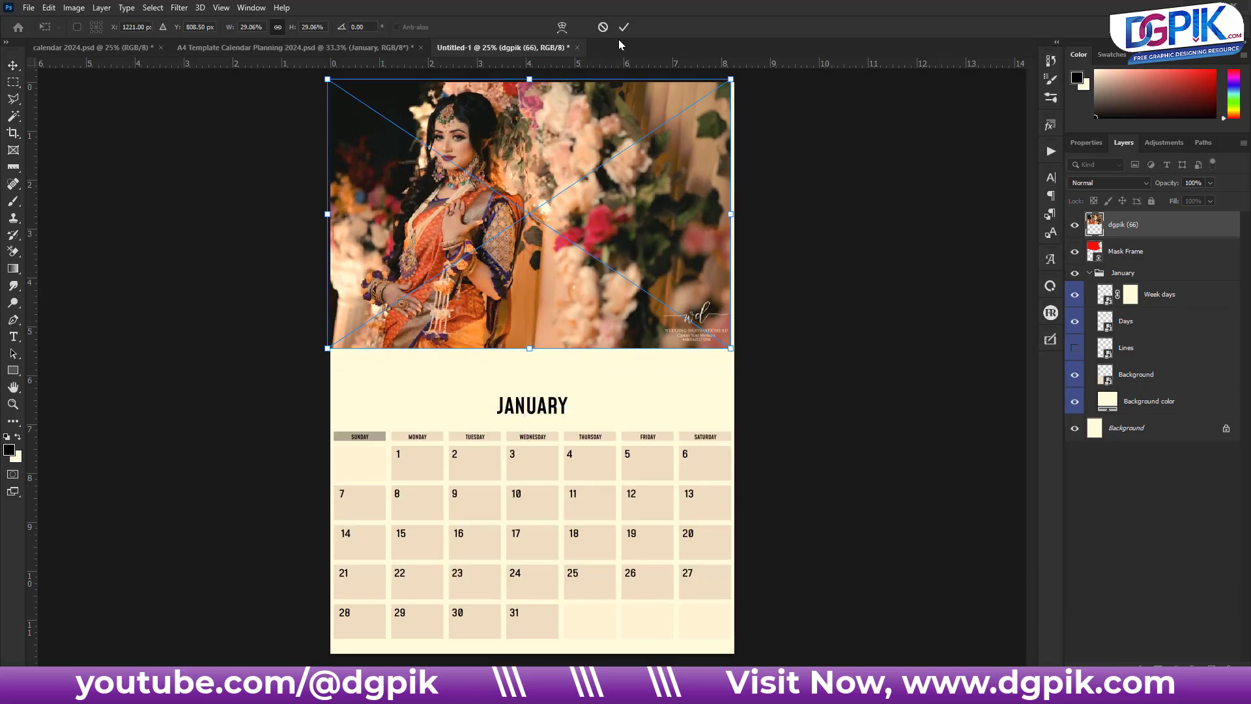
left_click(624, 29)
right_click(1185, 228)
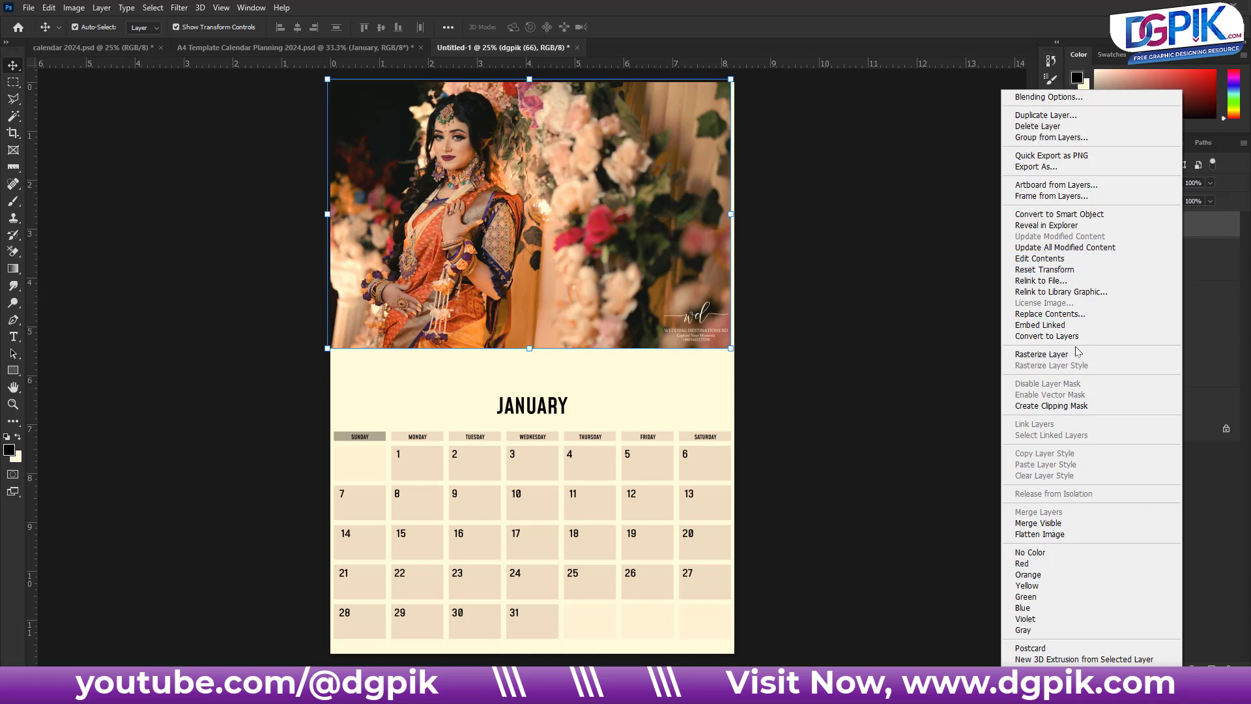
left_click(1053, 406)
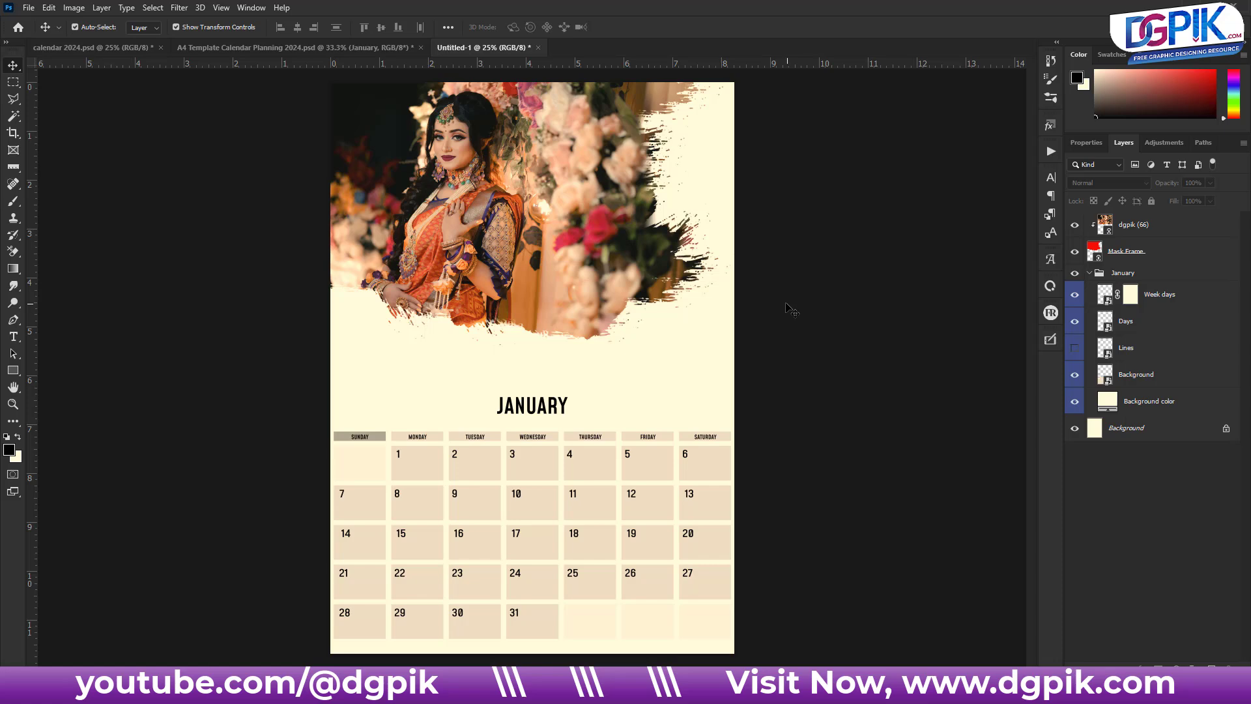
Step: Shift the clipped photo slightly upward, by about 19 px, within the brush-shaped mask
scroll(658, 254, "up", 3)
scroll(696, 322, "down", 4)
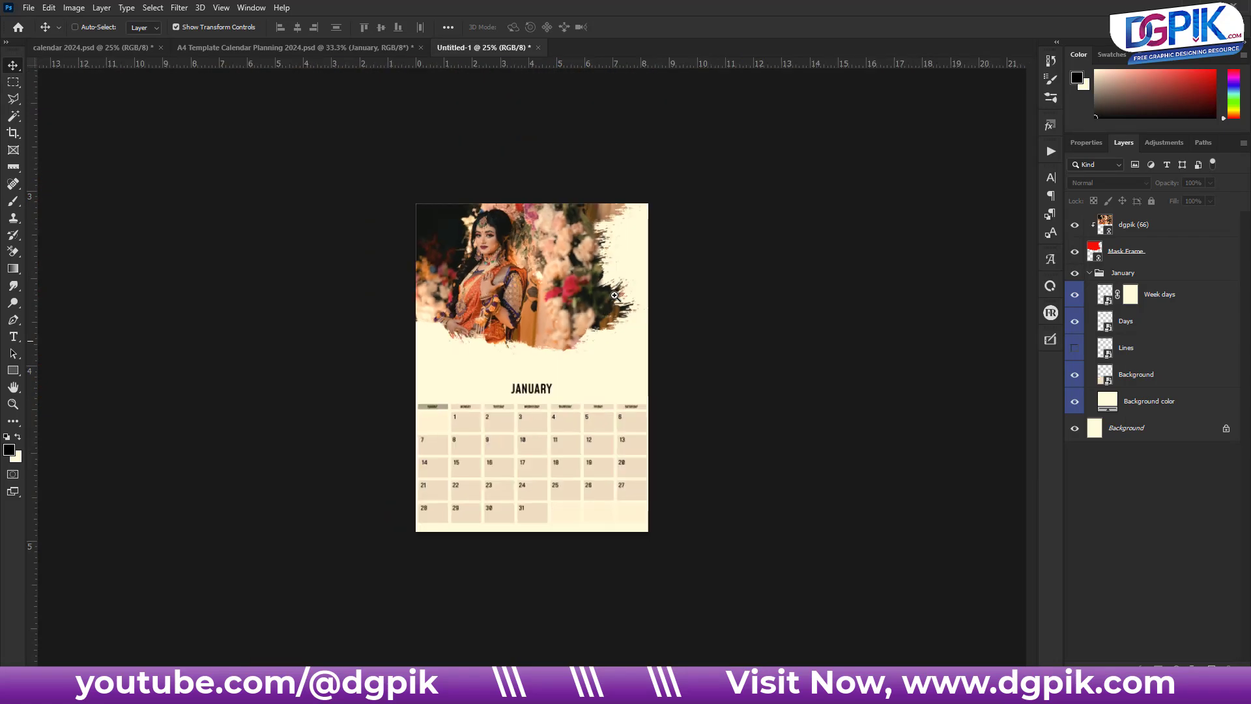
scroll(644, 338, "up", 1)
scroll(643, 338, "up", 1)
left_click_drag(517, 205, 512, 202)
left_click(862, 229)
Step: Try flipping the clipped photo horizontally and repositioning it inside the brush-shaped mask
left_click(503, 197)
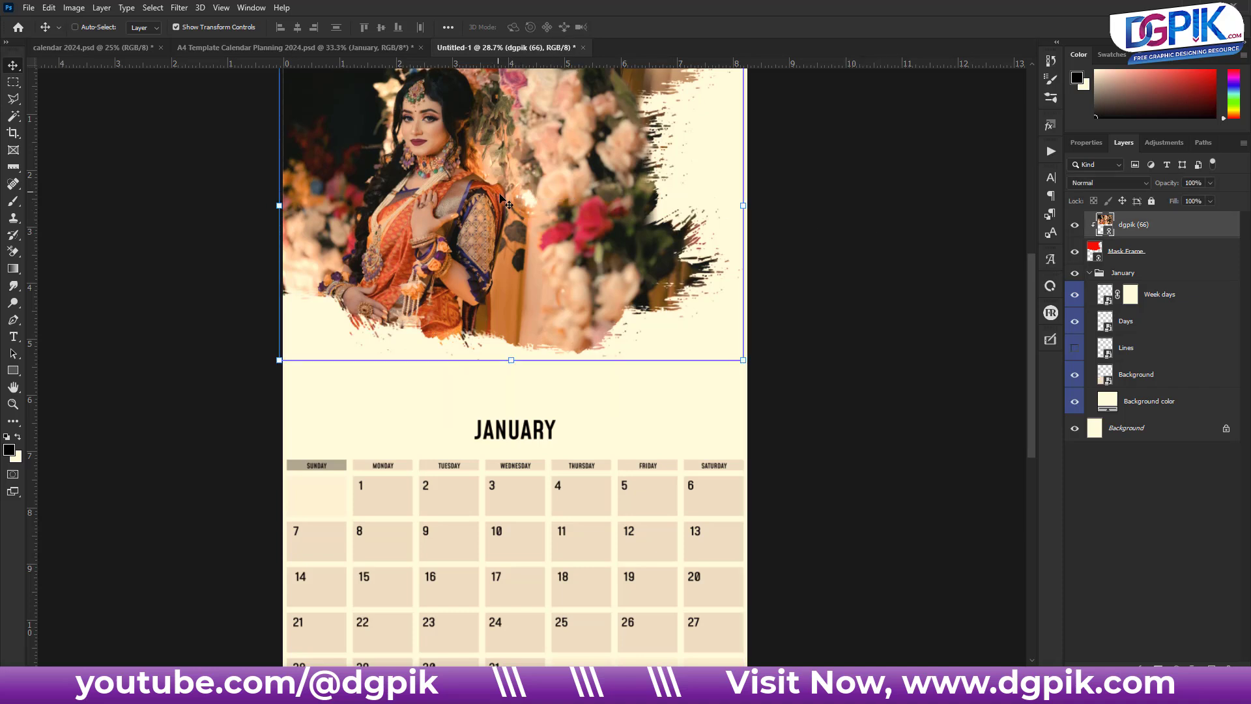
key("ctrl+t")
right_click(503, 191)
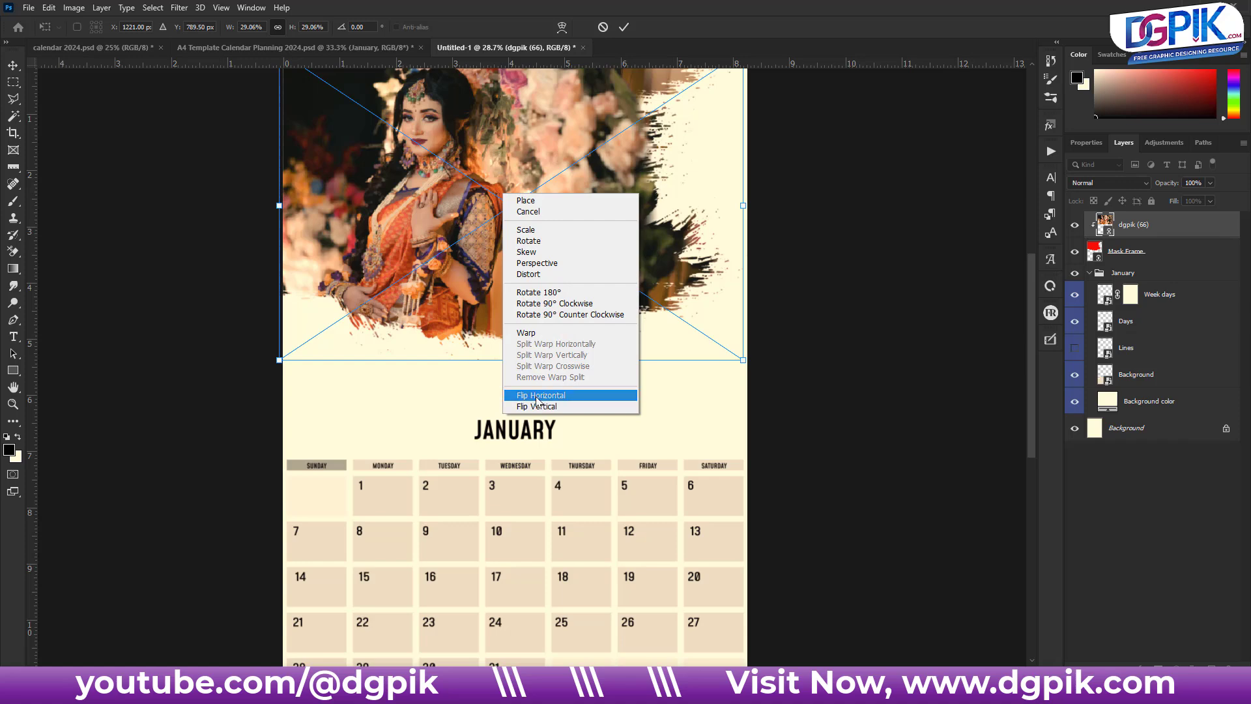
left_click(541, 397)
mouse_move(551, 265)
left_mouse_down()
mouse_move(496, 262)
mouse_move(534, 269)
left_mouse_up()
left_click(603, 28)
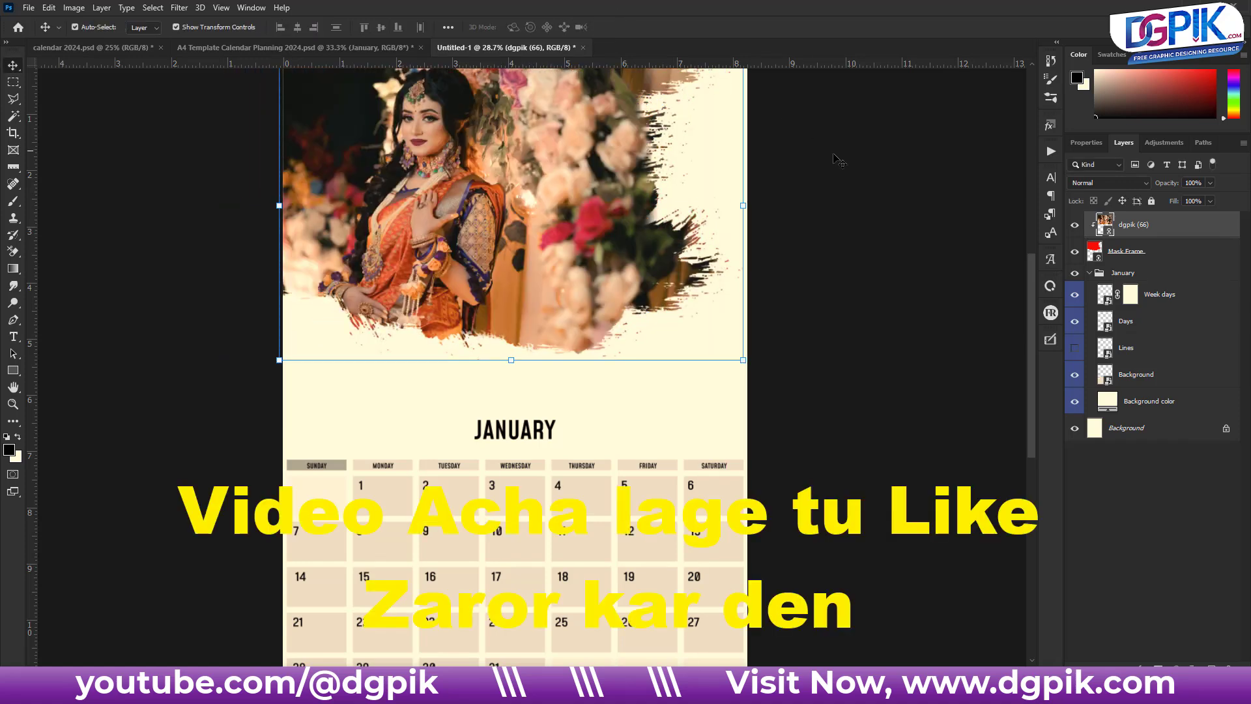
Step: Add the text "Any Your Text Here" in red (ff0000) between the photo and the JANUARY heading, directly above the Background color layer
scroll(598, 396, "down", 1)
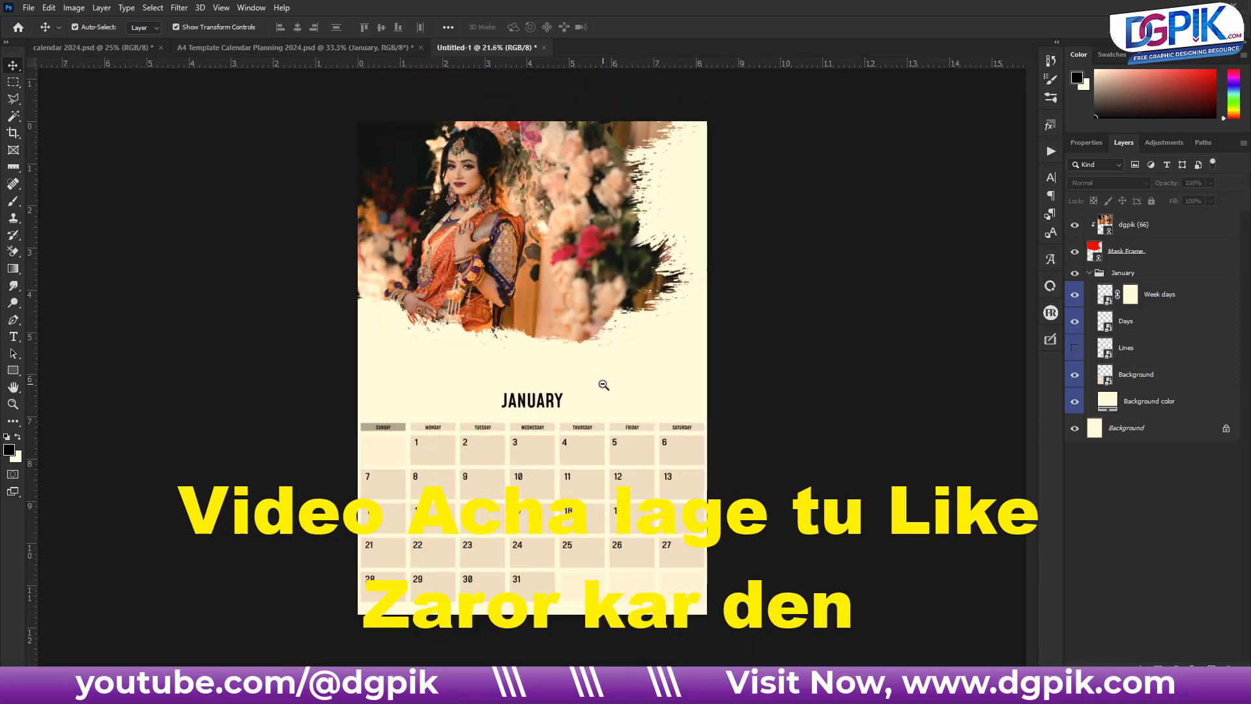
scroll(609, 390, "up", 1)
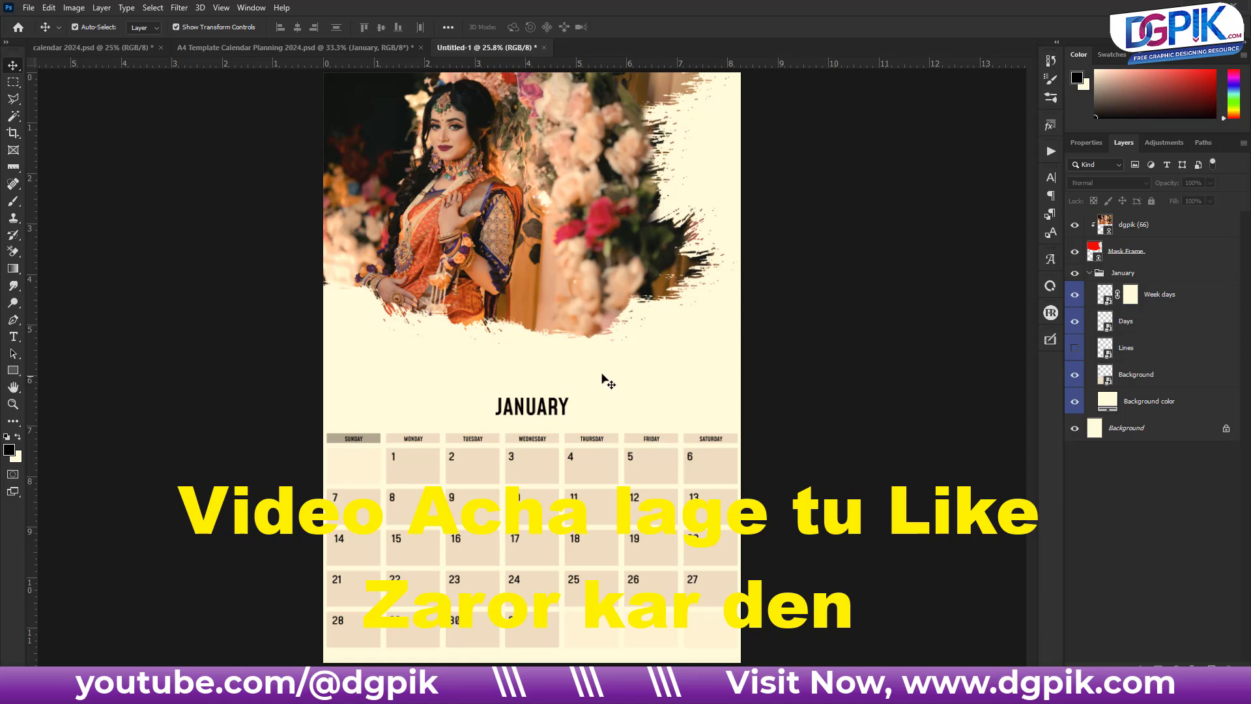
left_click(567, 377)
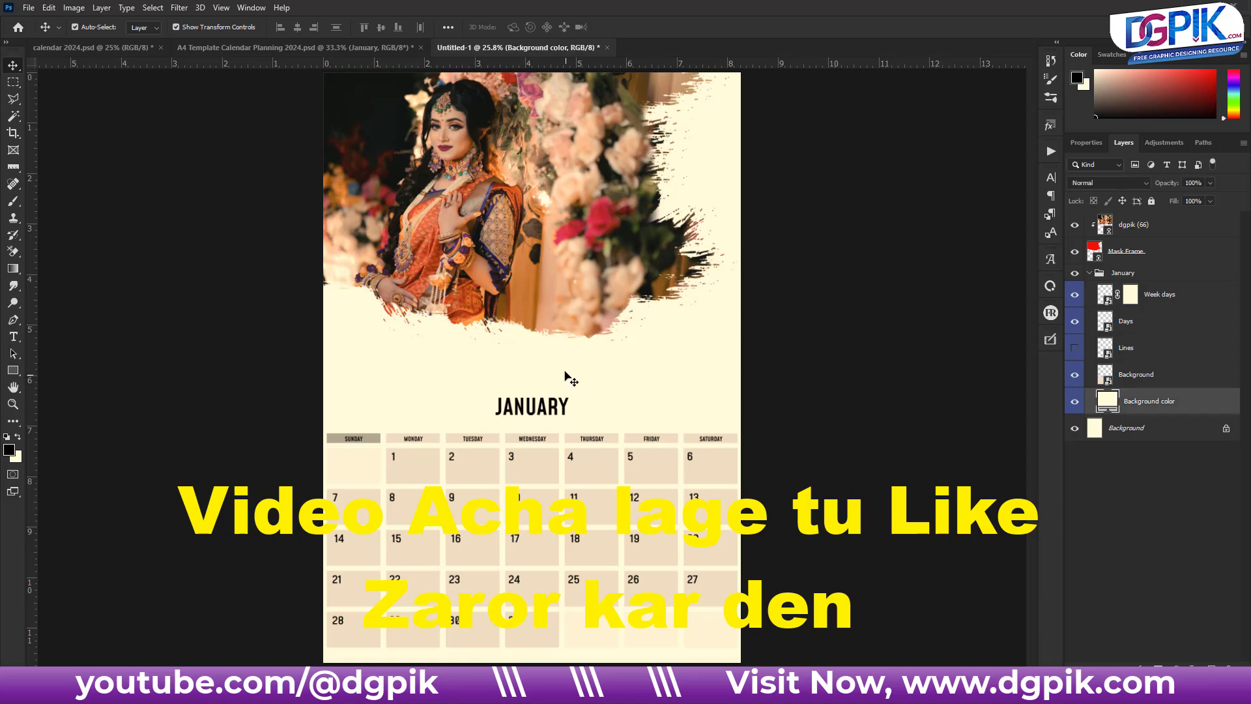
key("t")
left_click(509, 361)
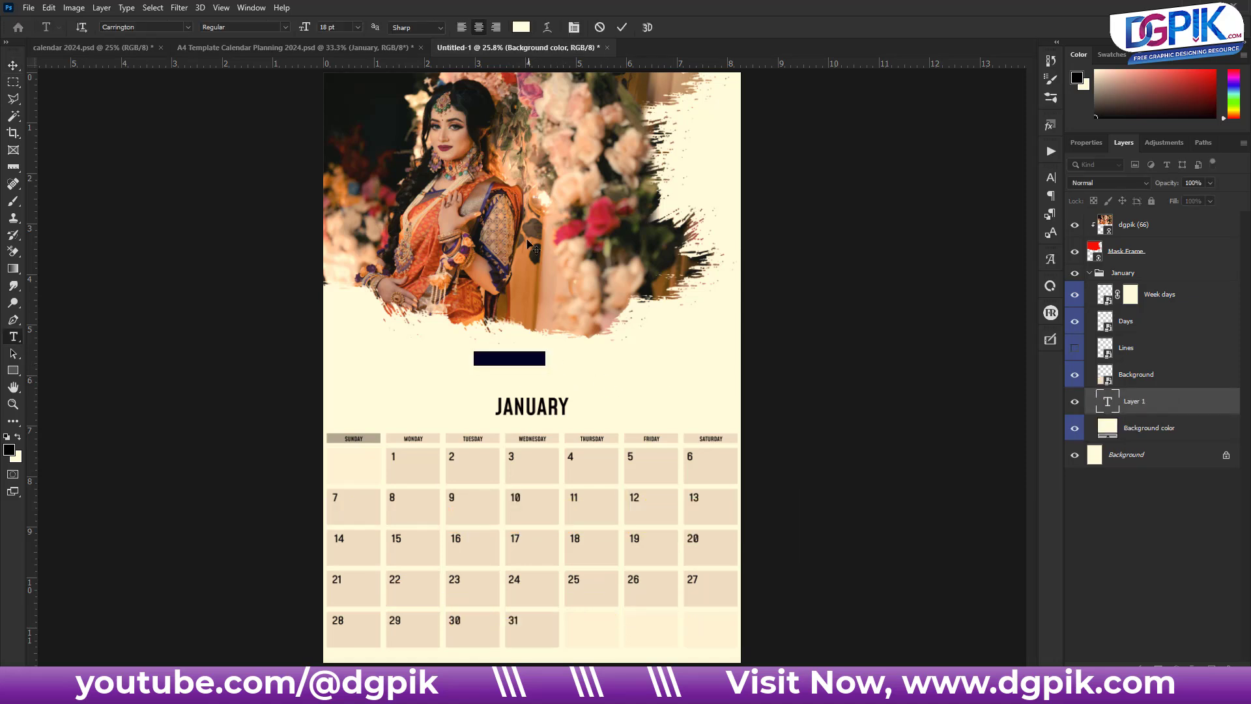
left_click(522, 27)
type("ff0000")
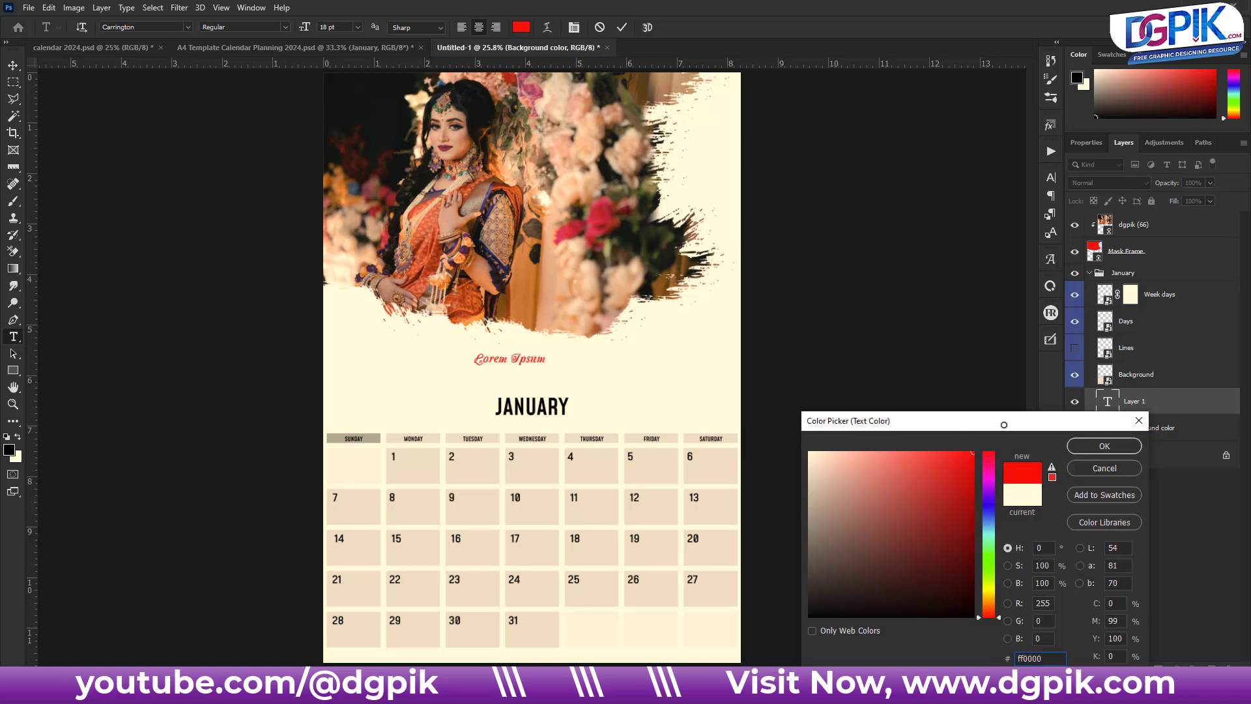
left_click(1104, 446)
type("Any Your")
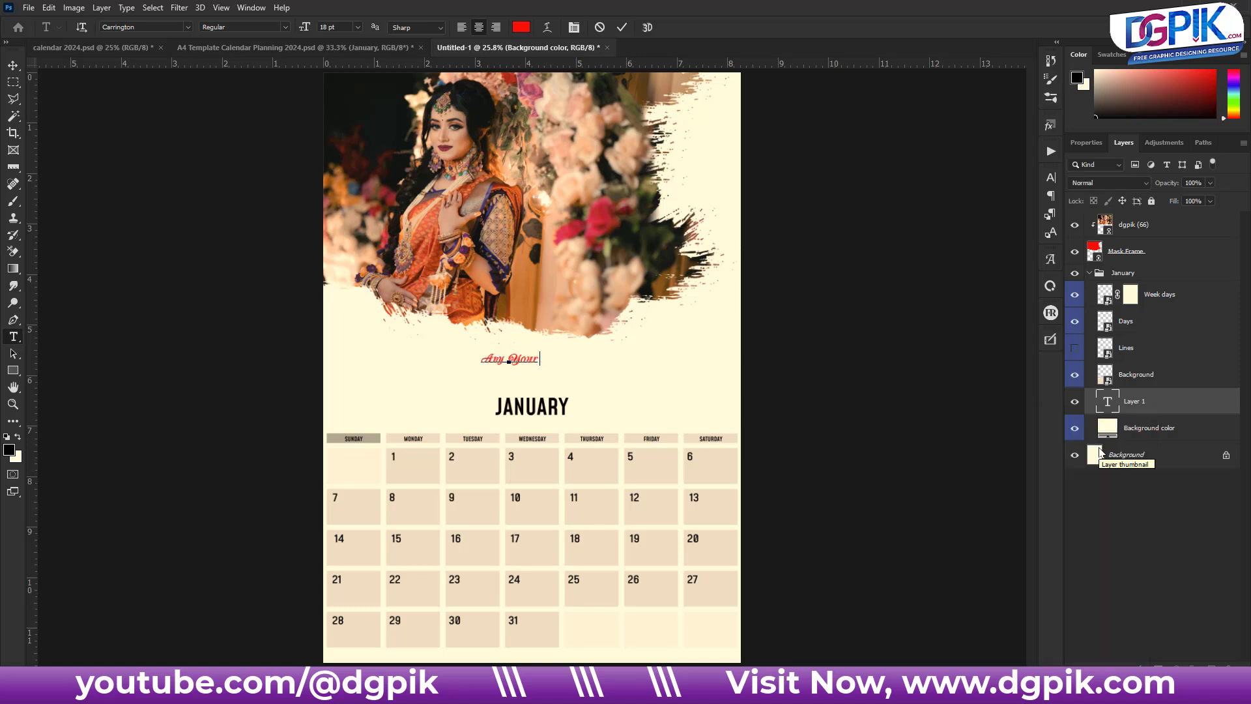
type(" Text Here")
left_click(622, 27)
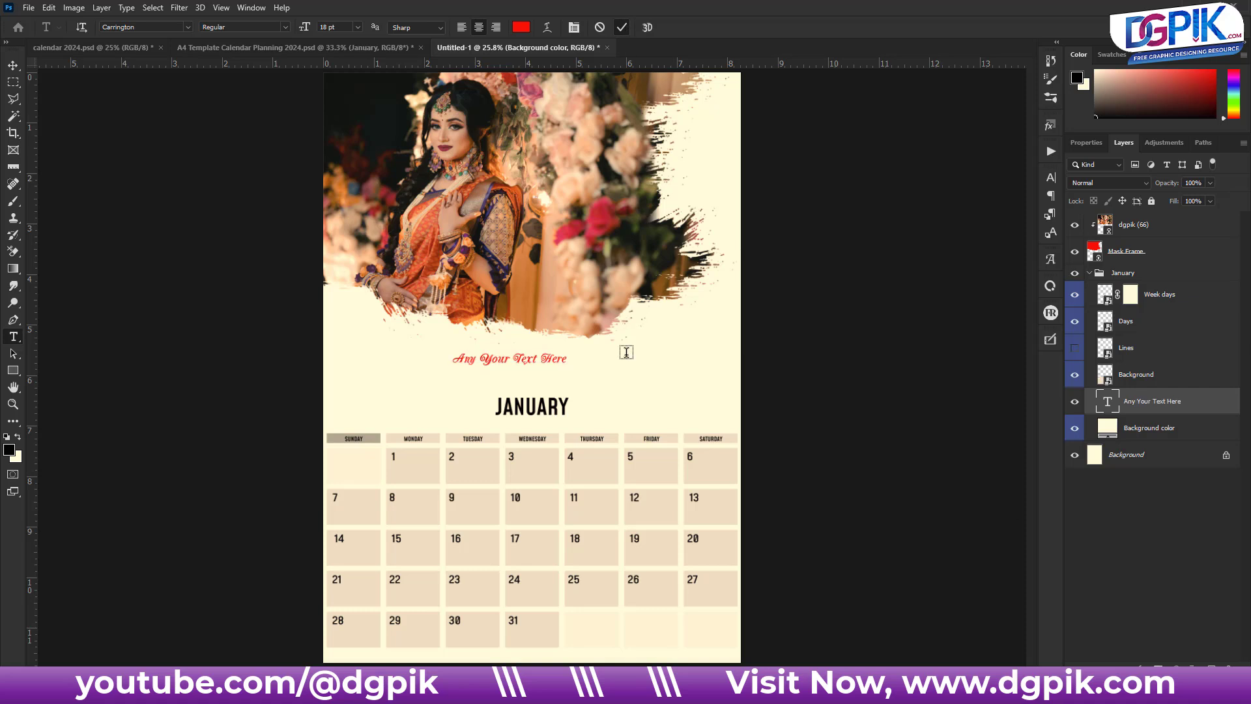
Step: Enlarge the red text line to about 286% and position it just above the JANUARY heading
key("v")
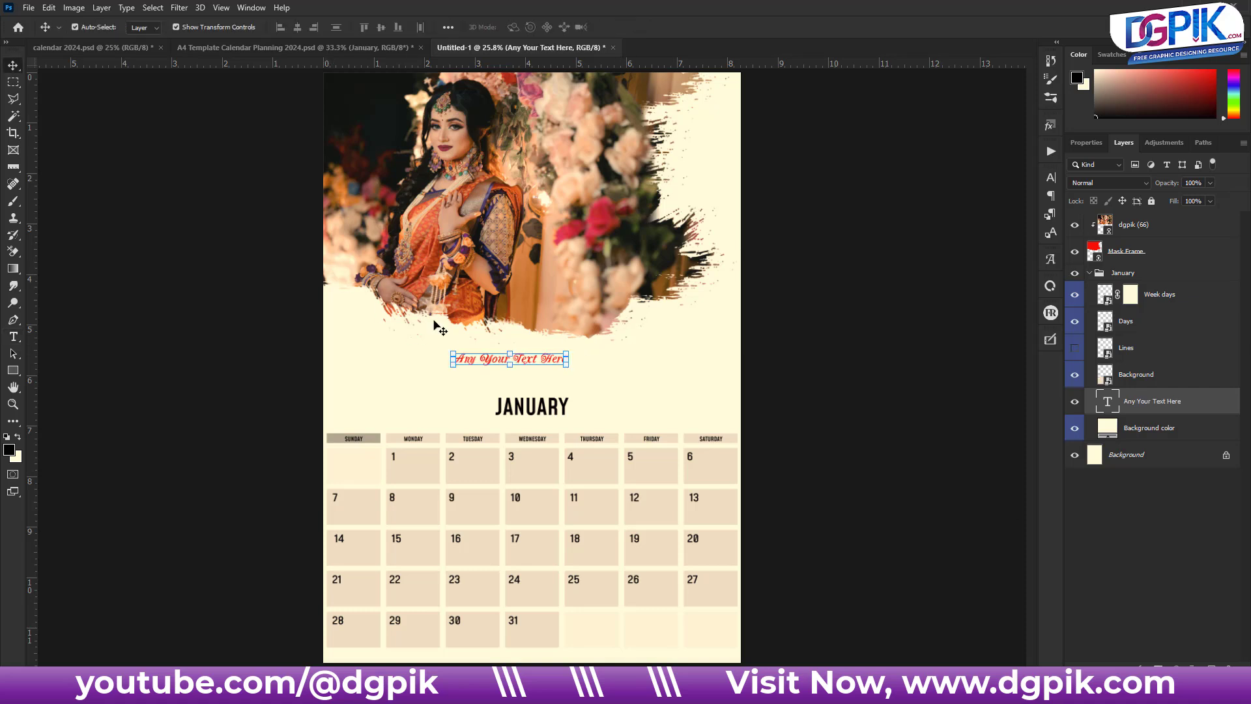
left_click_drag(568, 348, 661, 367)
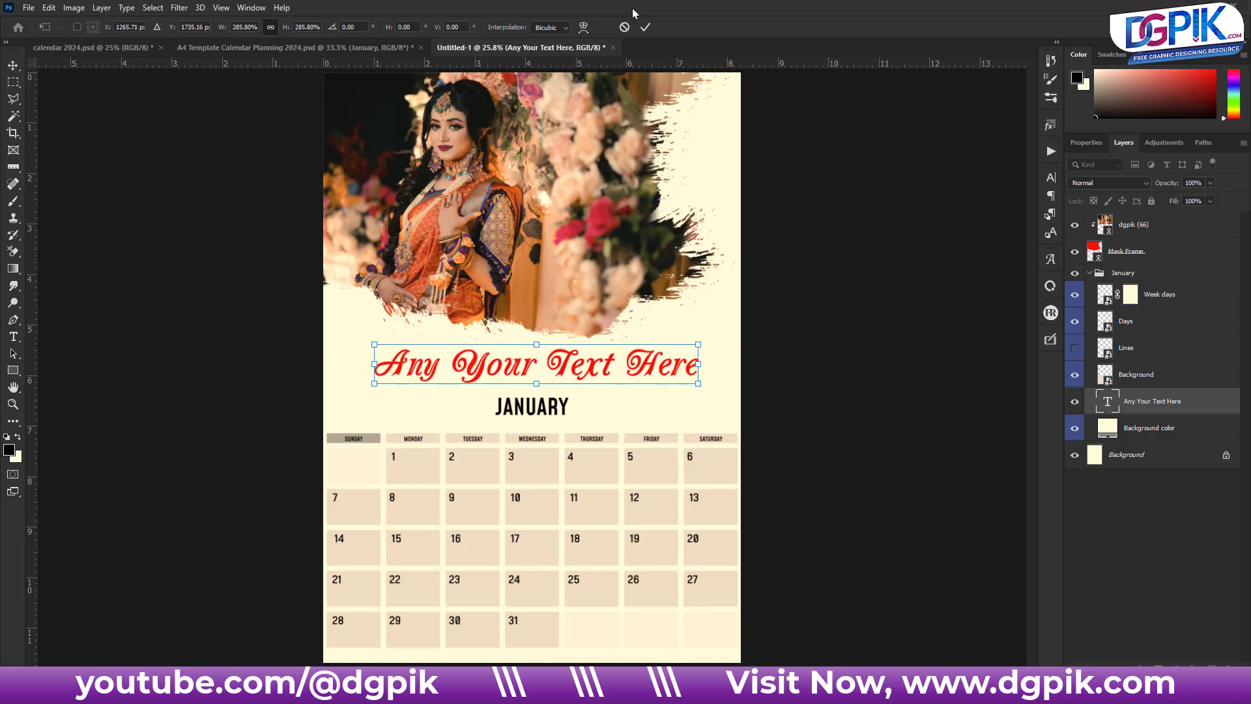
left_click(644, 26)
left_click(846, 456)
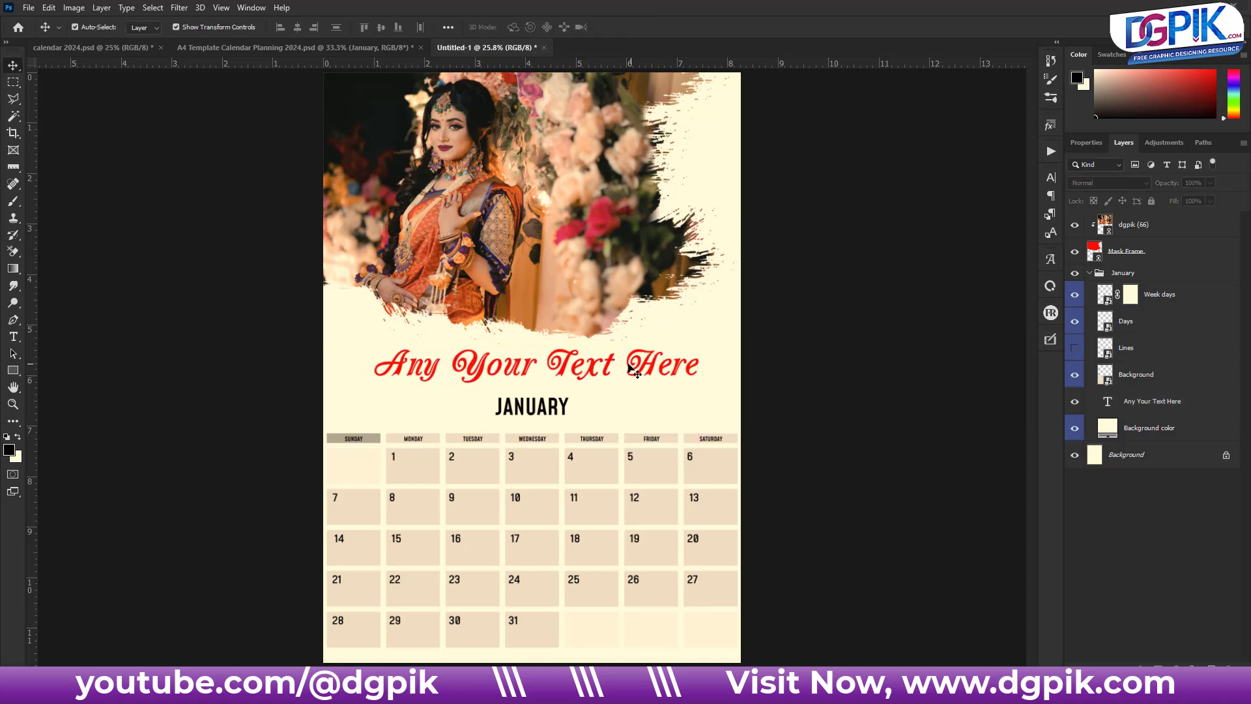
Step: Try duplicating the red text line with a slight offset over the original
left_click_drag(644, 372, 618, 377)
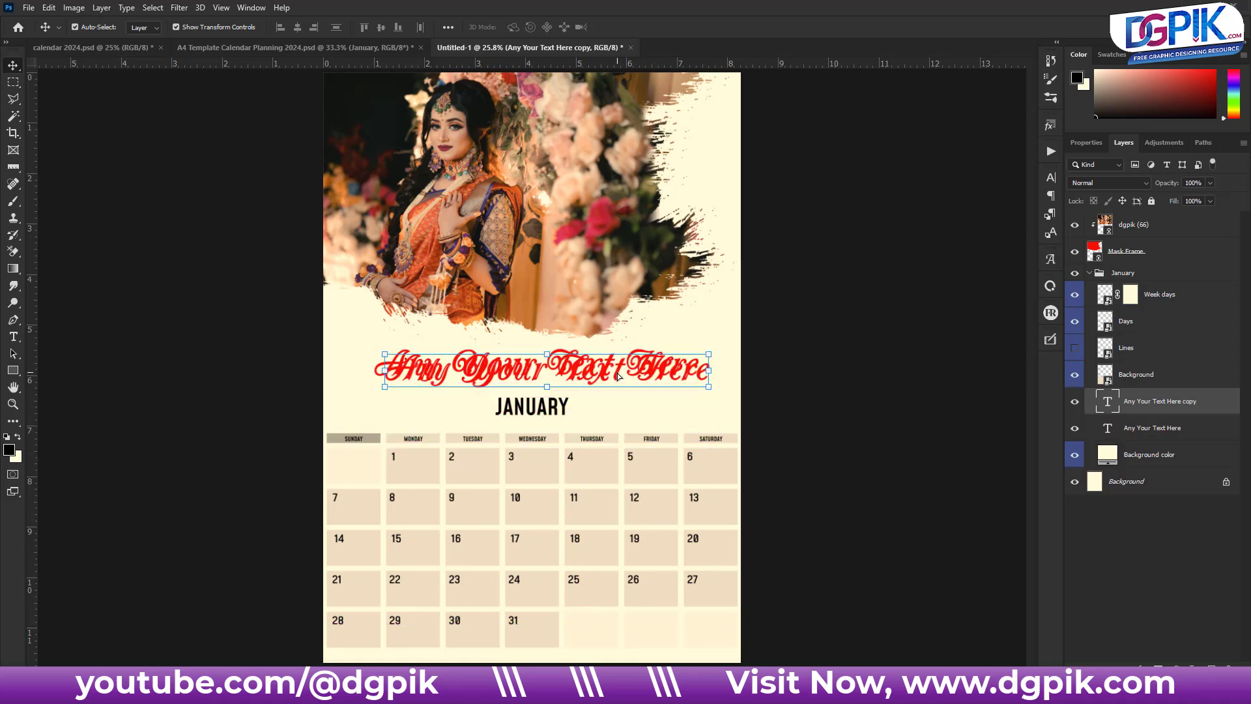
key("ctrl+z")
left_click(866, 412)
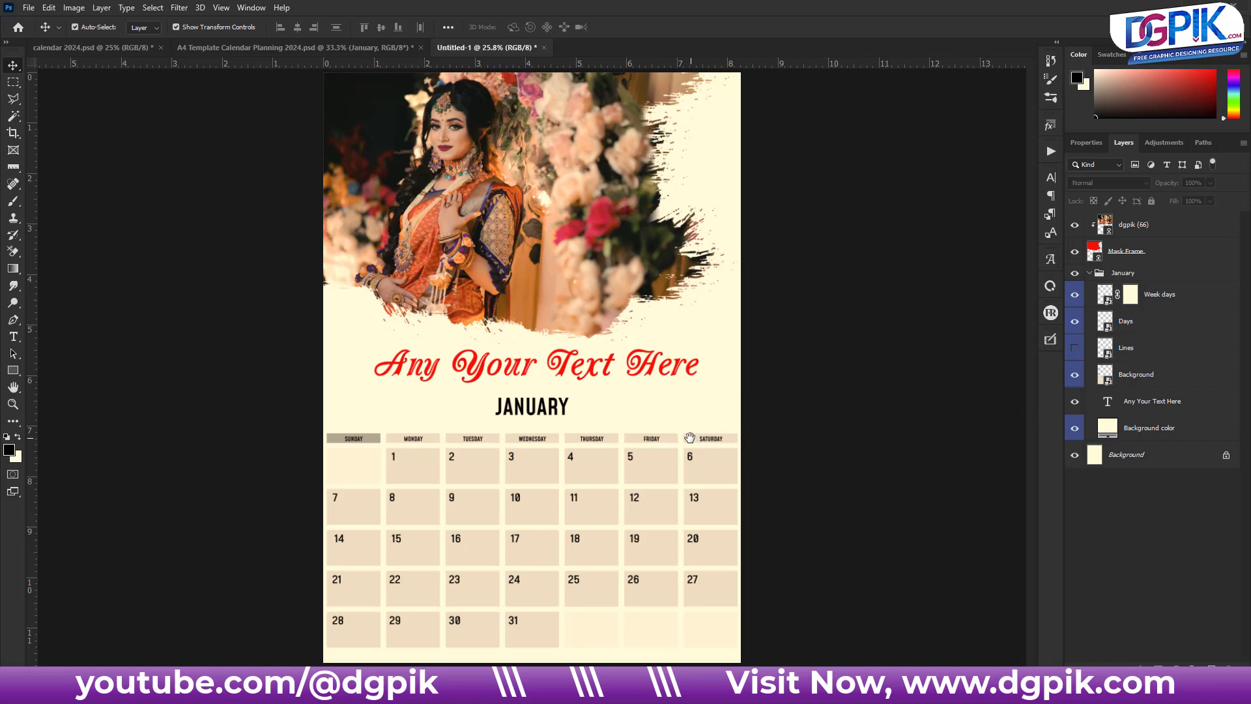
scroll(678, 437, "down", 2)
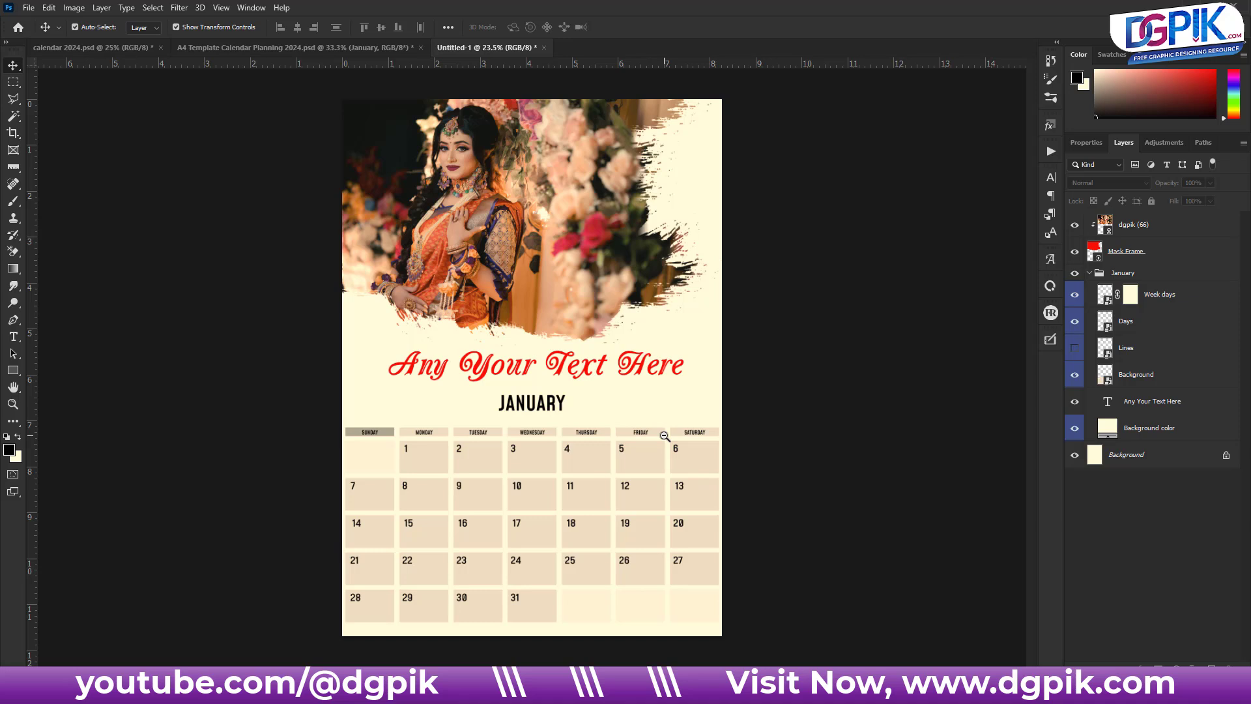
left_click(206, 48)
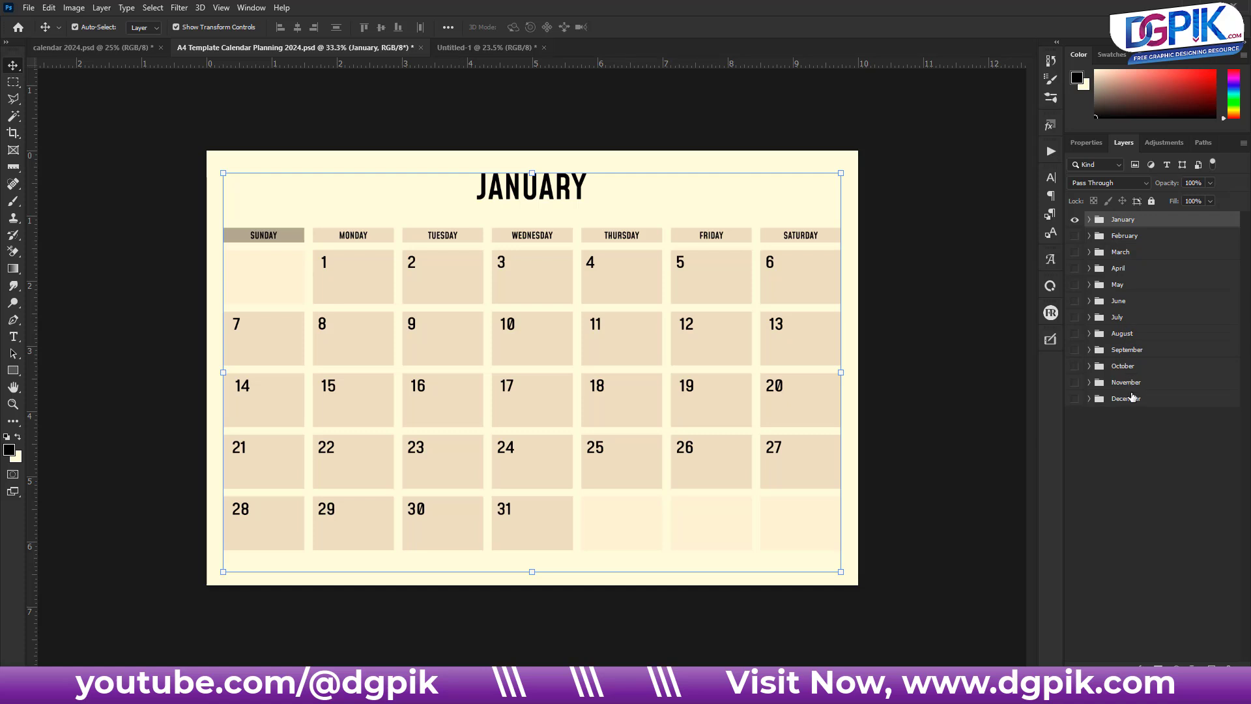
left_click(467, 48)
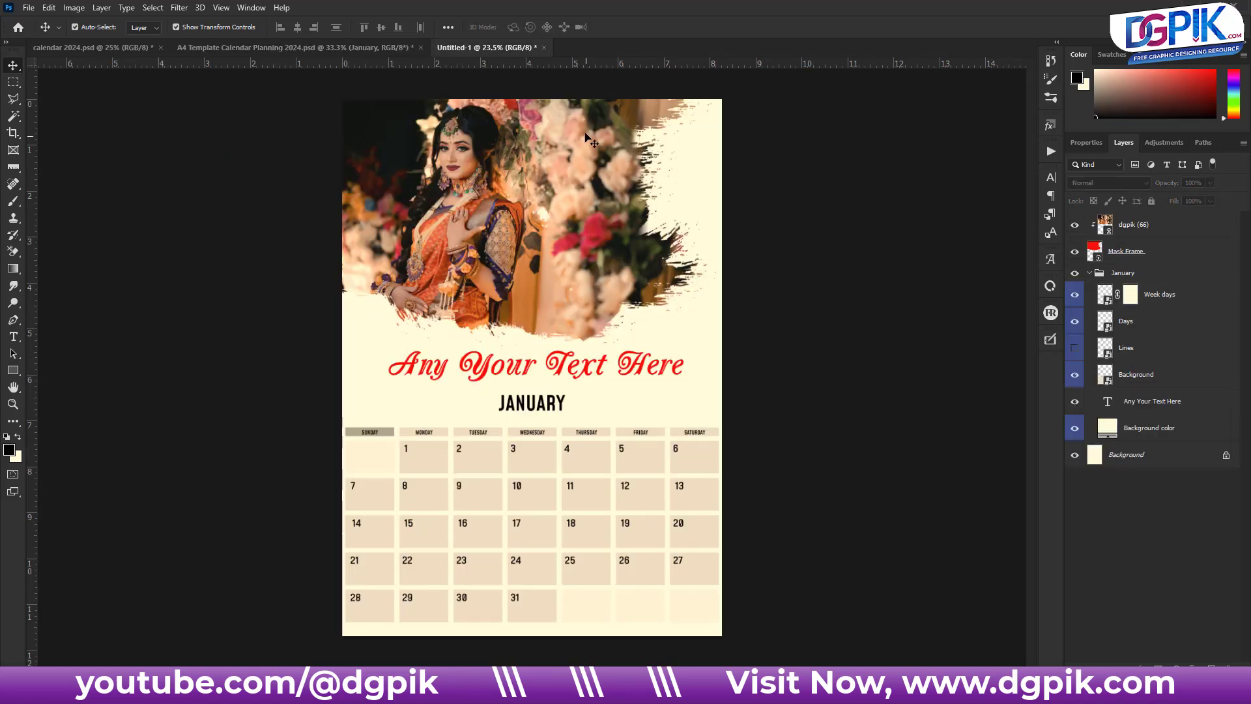
left_click(590, 203)
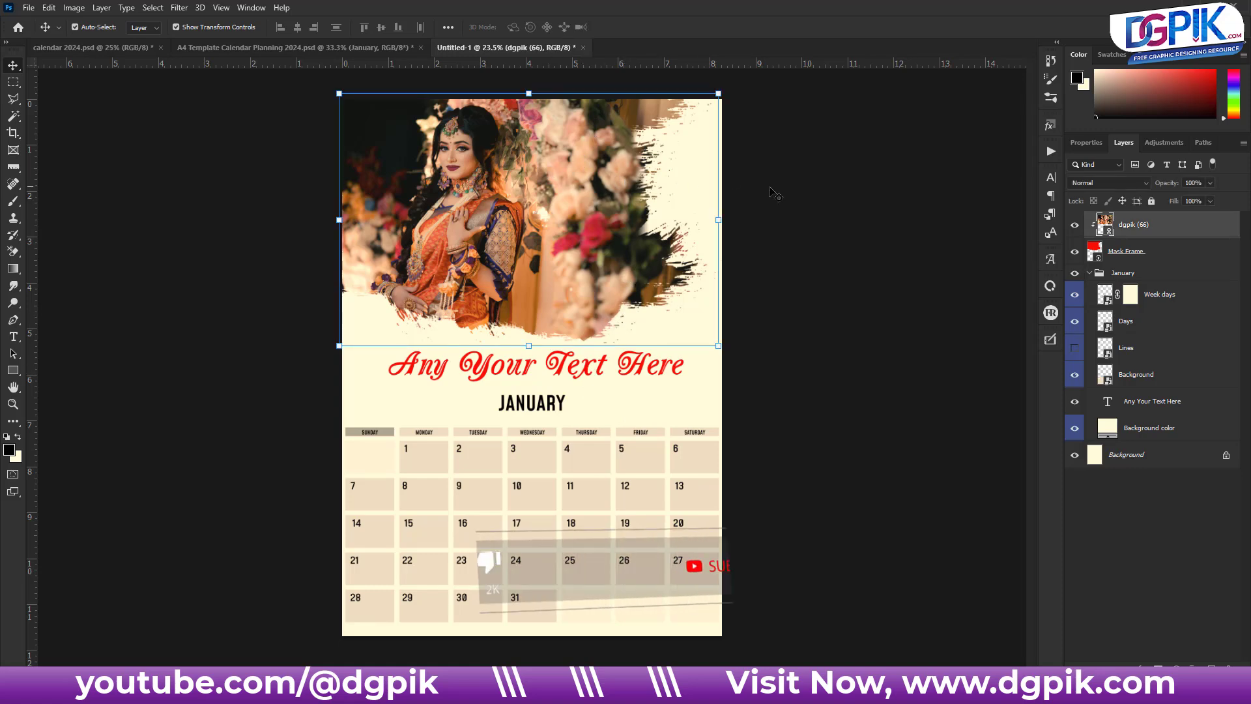
right_click(1173, 229)
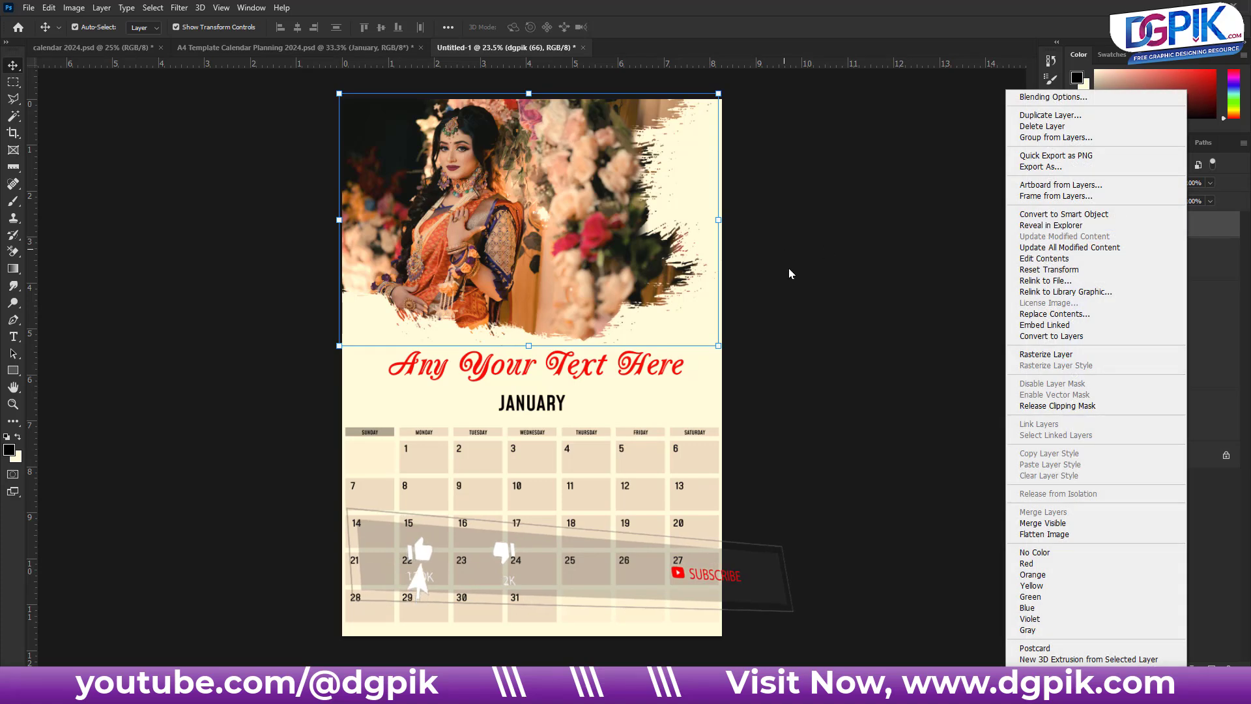
left_click(828, 300)
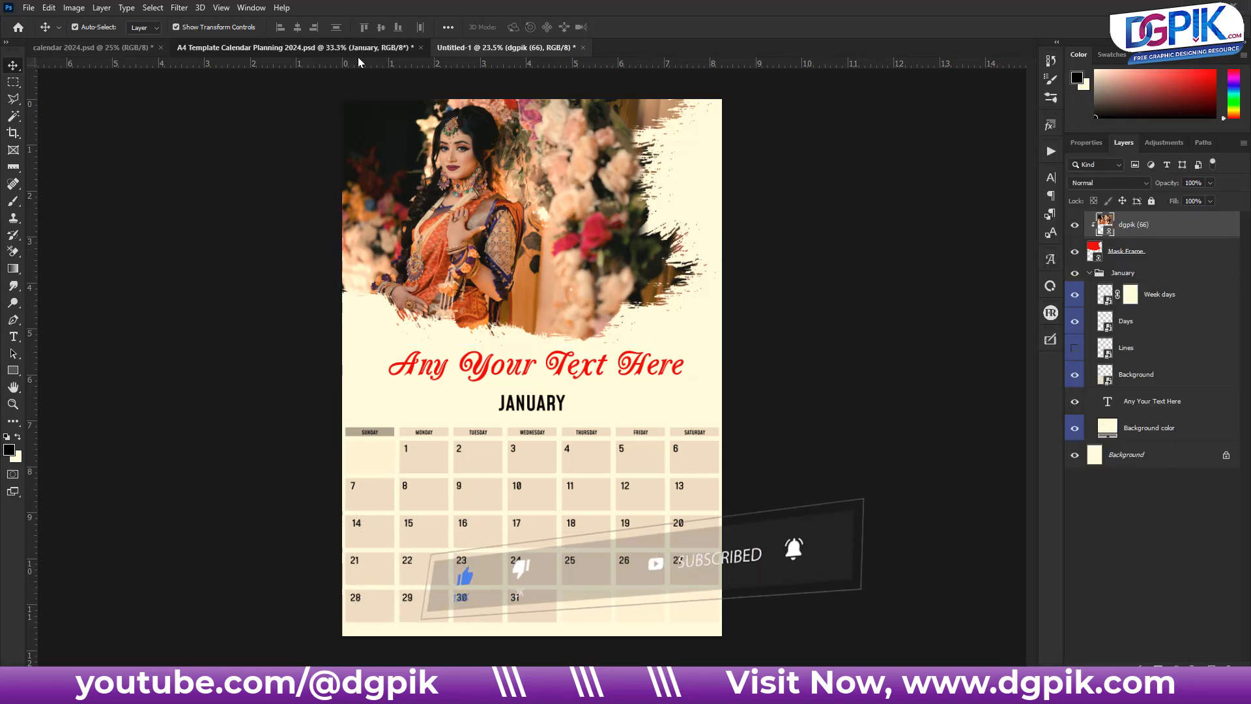
Step: Replace the clipped photo's contents with the 318422902 image of a woman with yellow balloons from the 2023 demo pics folder
left_click(340, 50)
left_click(475, 46)
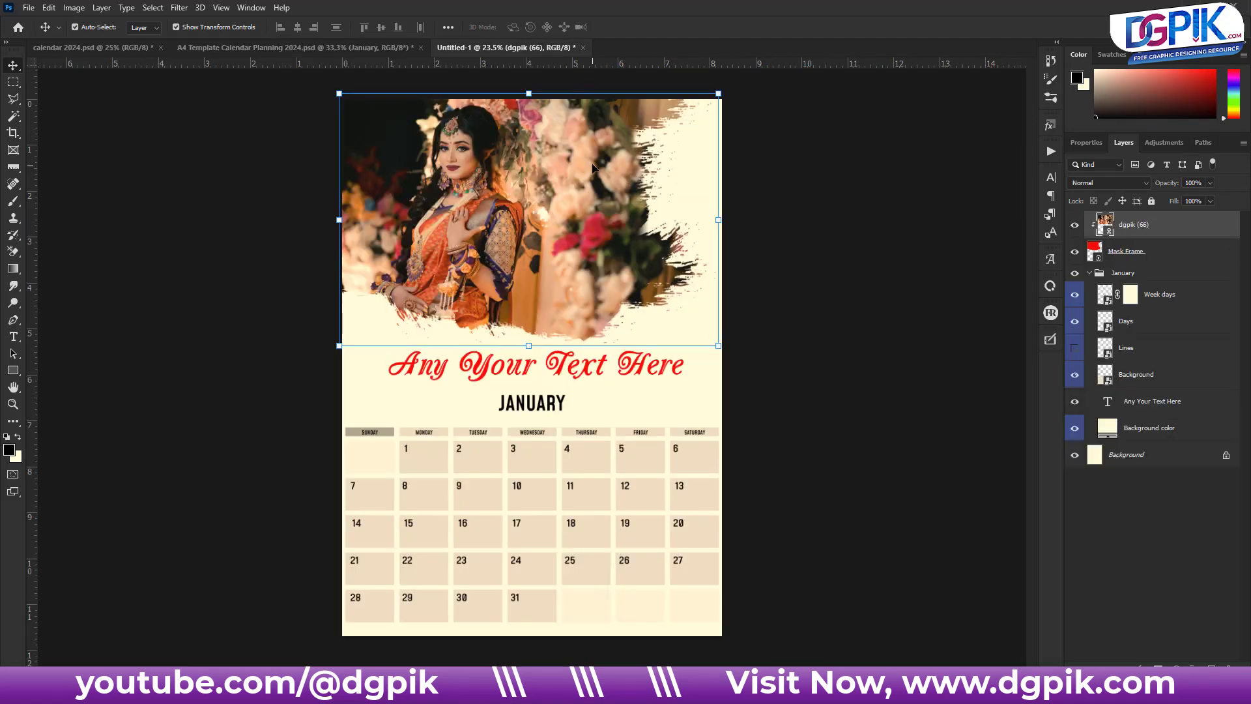
right_click(1180, 224)
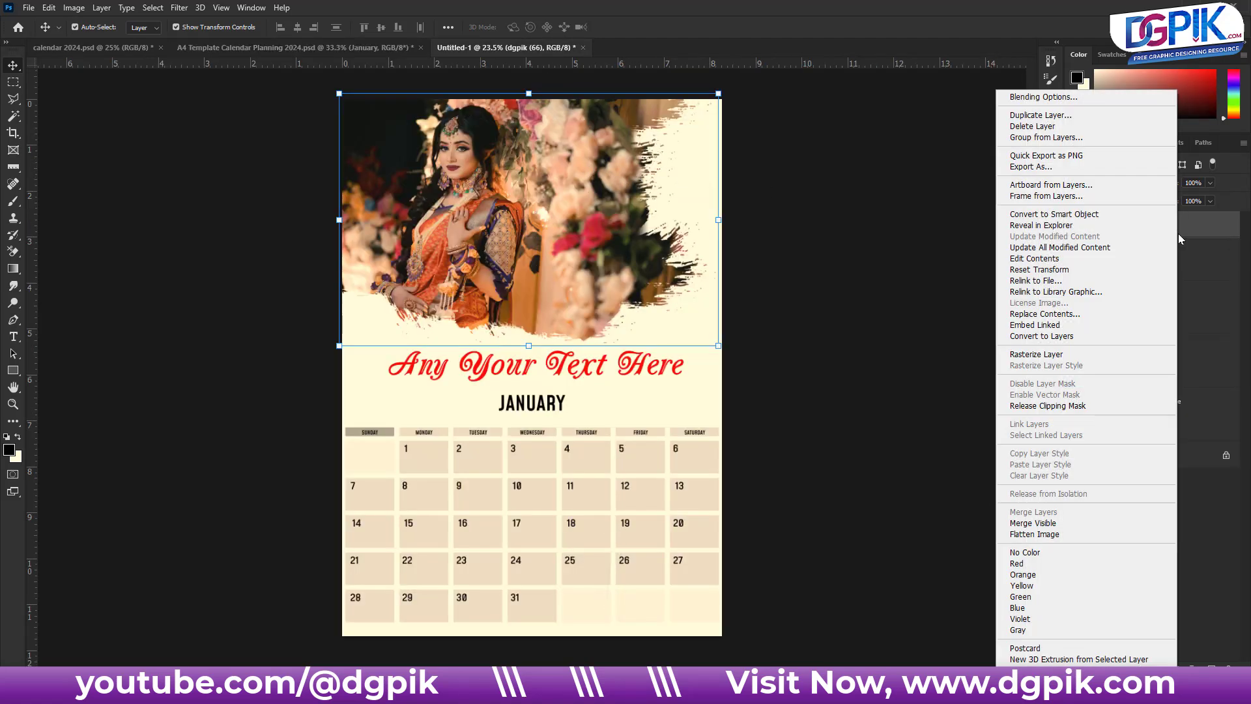
left_click(1042, 315)
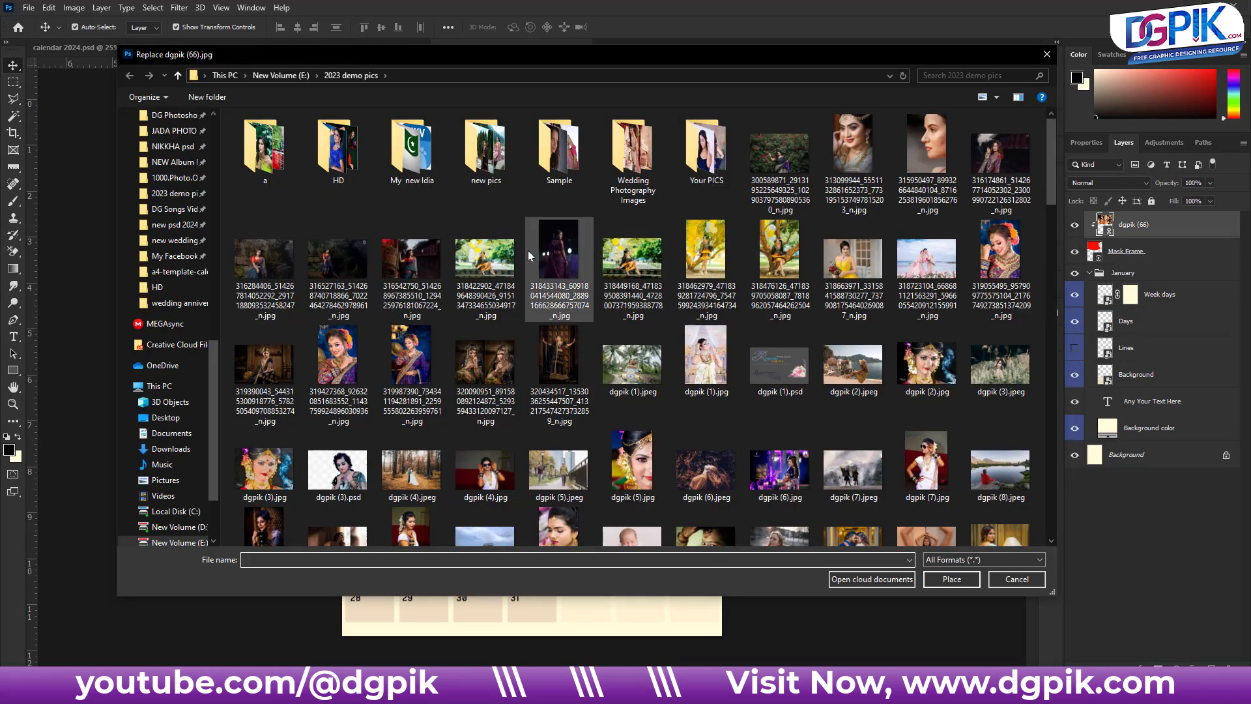
double_click(480, 263)
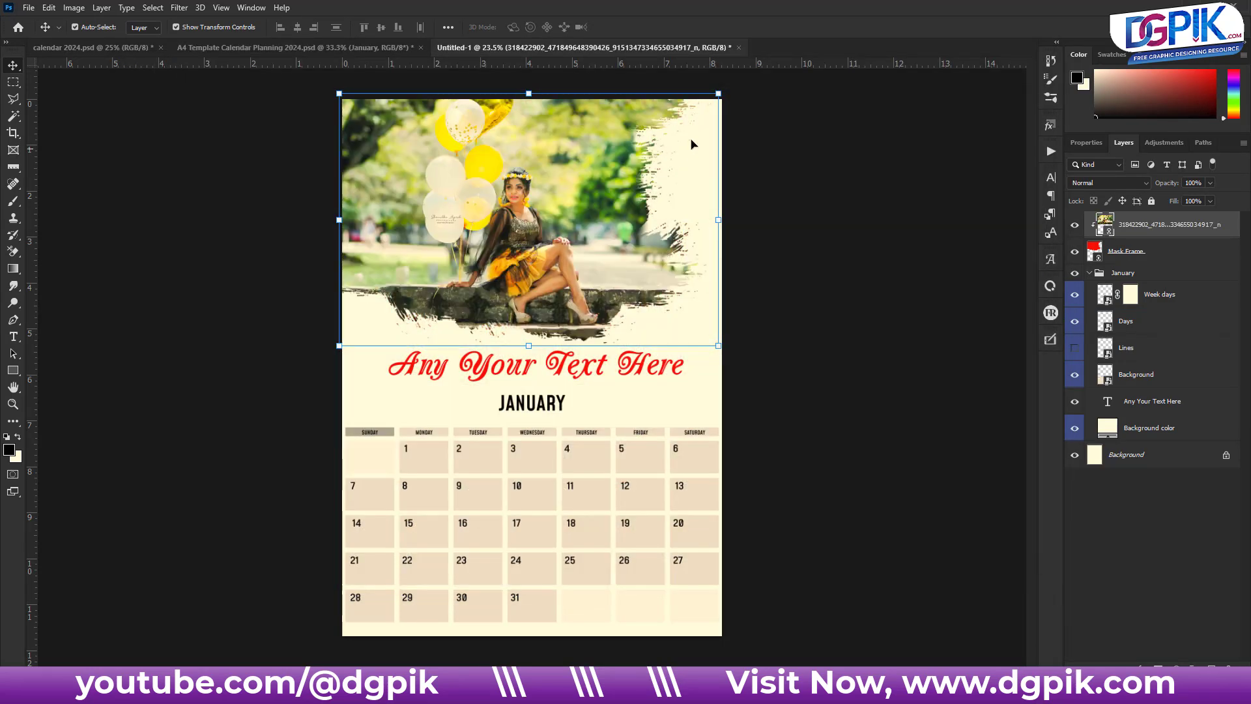
Step: Enlarge the balloon photo to about 39.24% and reposition it so the seated woman fills the brush-shaped mask
left_click_drag(718, 93, 785, 50)
left_click_drag(590, 259, 585, 234)
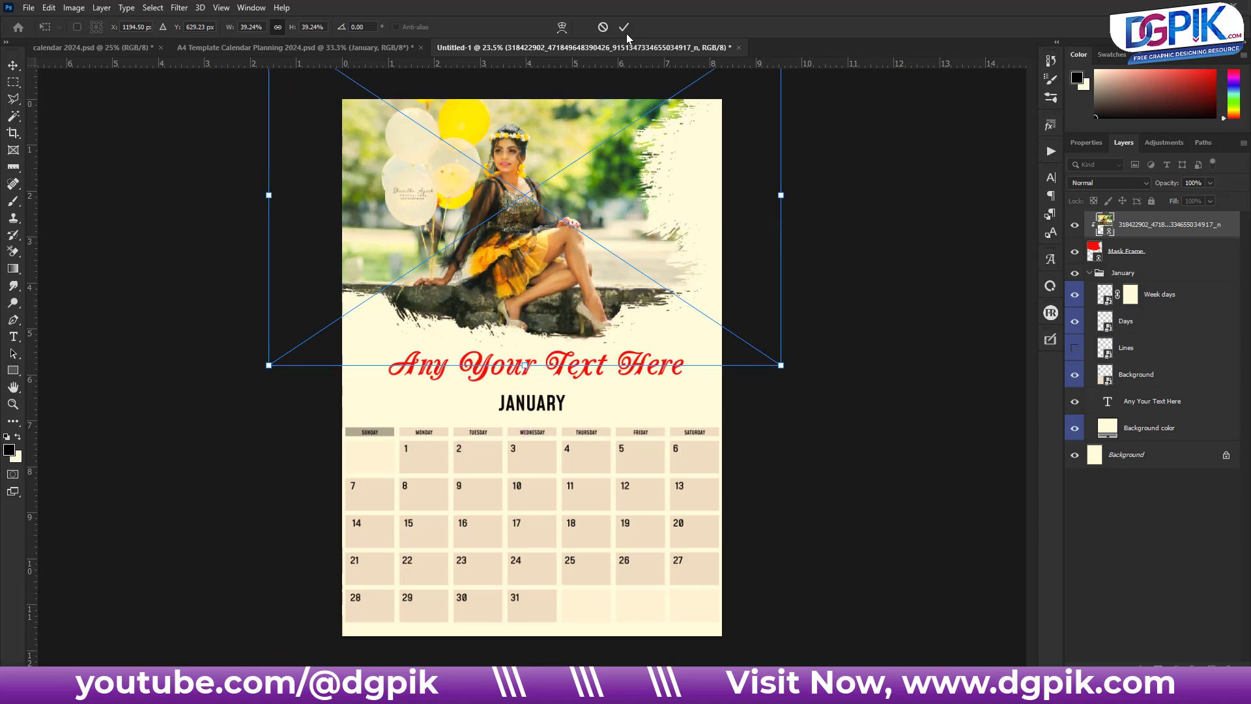
key("Return")
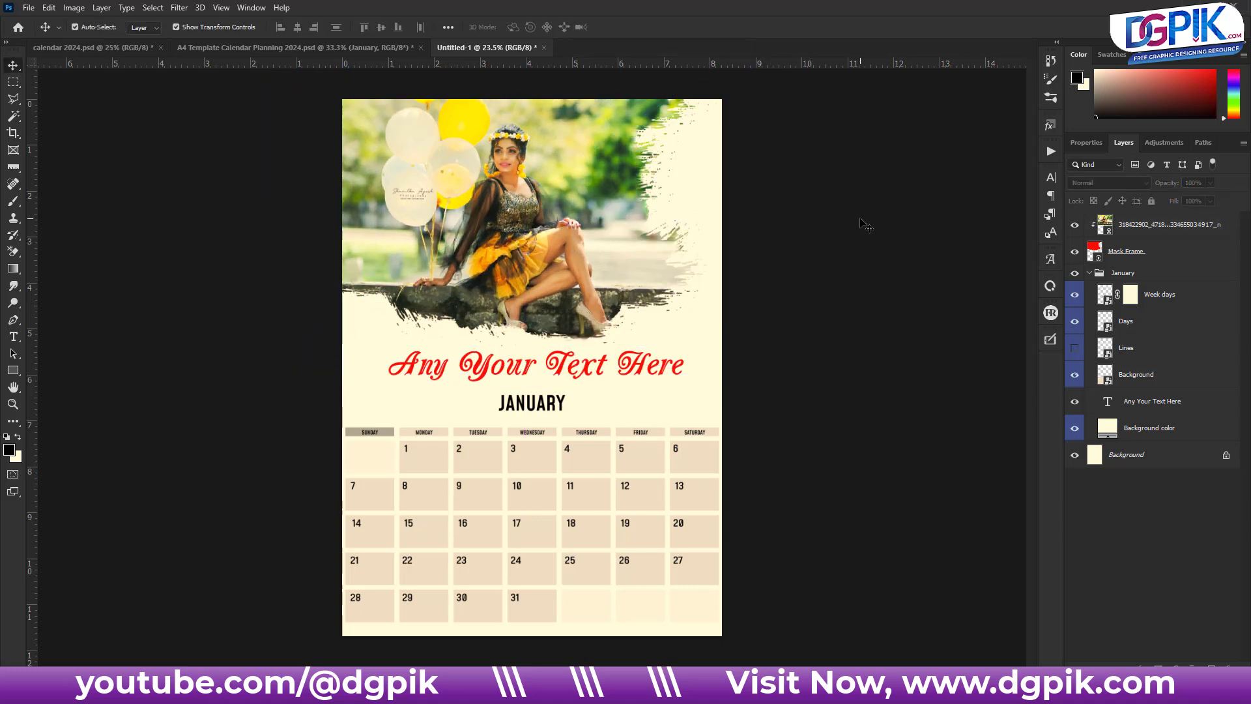
Step: Collapse and hide the January group, including its custom text line
left_click(540, 365)
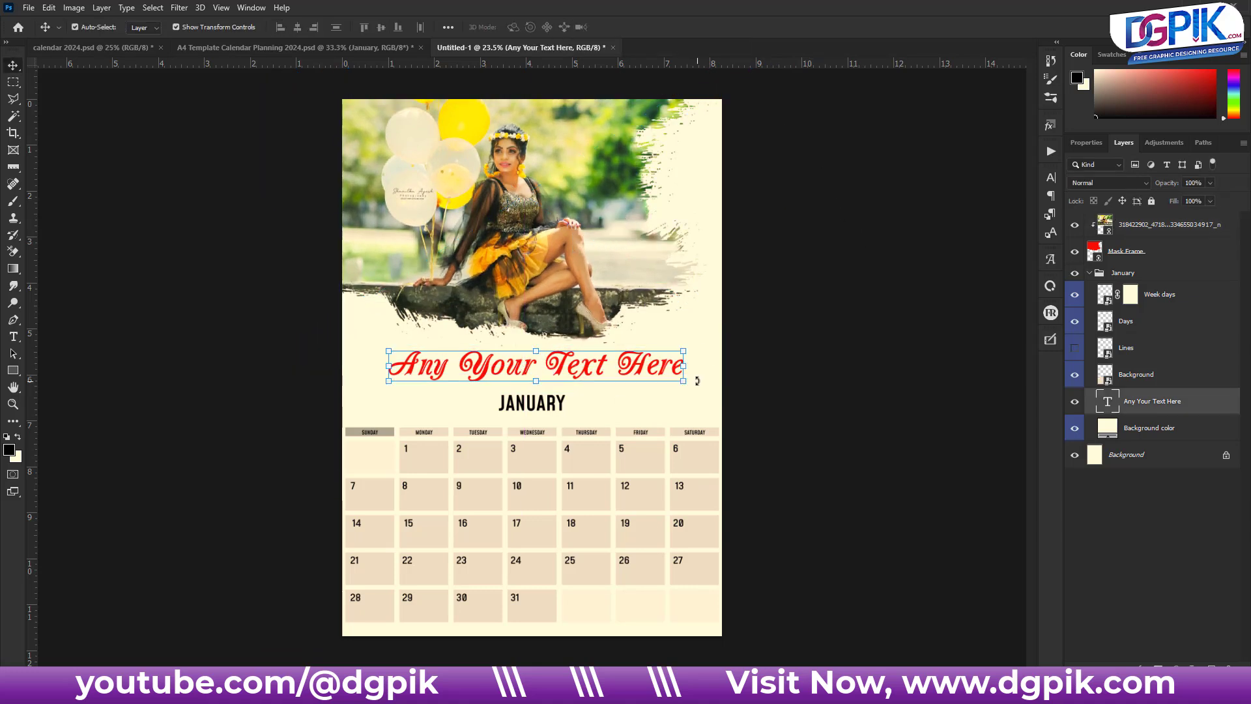
left_click(554, 419)
left_click(555, 411)
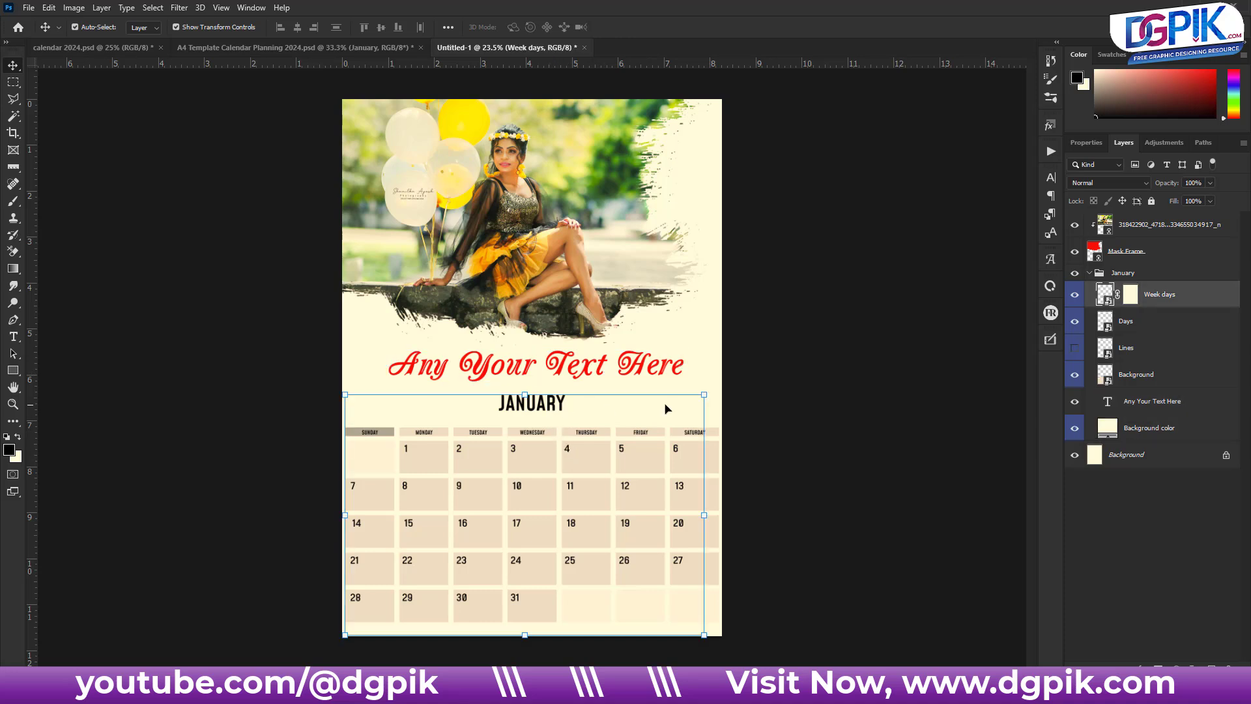
left_click(1092, 274)
left_click(1075, 272)
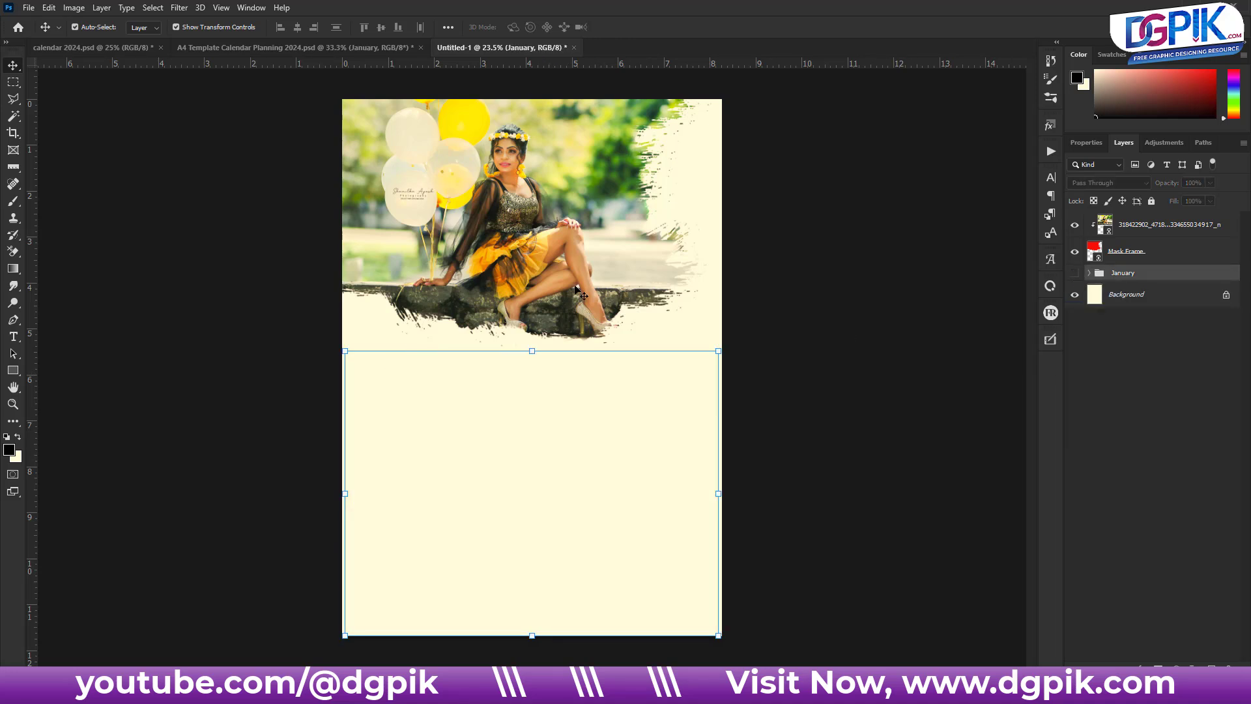
Step: Copy the February group from A4 Template Calendar Planning 2024.psd into the Untitled-1 page and make it visible
left_click(243, 47)
left_click_drag(1154, 239, 579, 488)
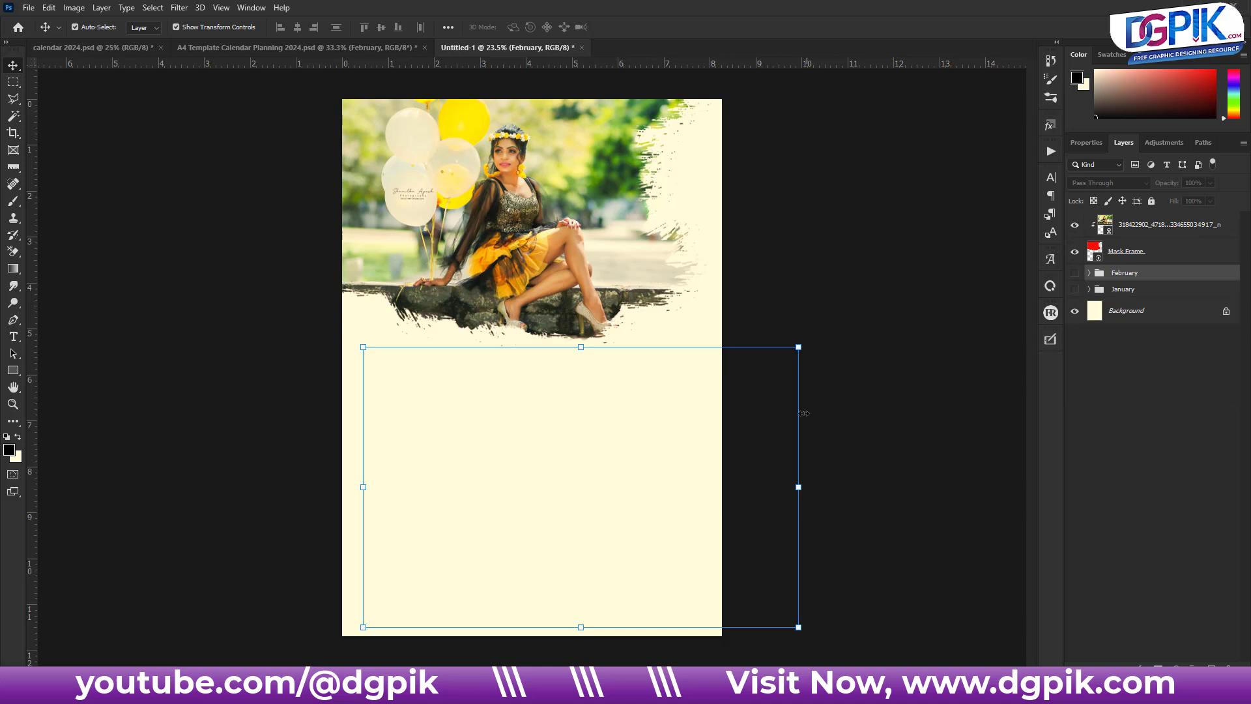
left_click(1075, 276)
Step: Scale the February calendar to about 84.69% so it fits the page width below the photo
left_click_drag(799, 488, 728, 490)
left_click_drag(633, 460, 621, 466)
left_click_drag(712, 490, 721, 490)
left_click(645, 27)
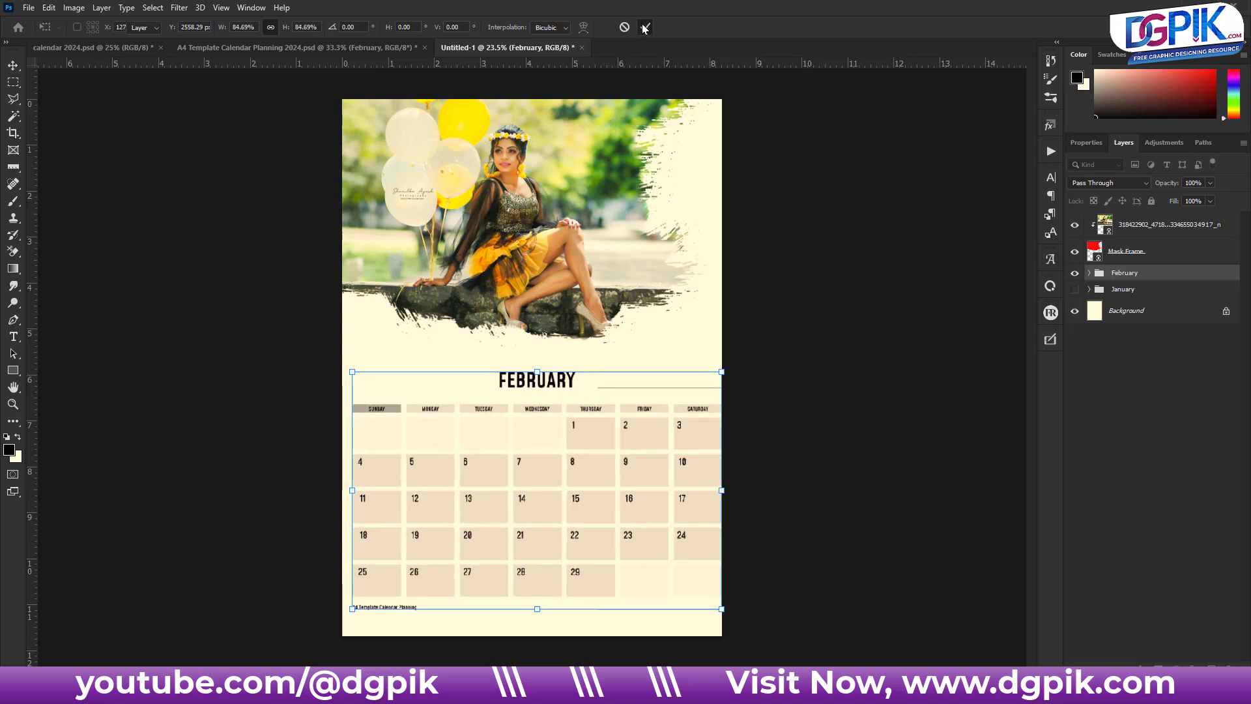
Step: Move the February calendar slightly left and down so it sits centred near the page's lower edge
key("Left")
key("Left")
key("Left")
key("Left")
key("Left")
key("Left")
key("Left")
key("Left")
key("Left")
key("Left")
key("Left")
key("Left")
key("Left")
key("Left")
key("Left")
key("Left")
key("Left")
key("Left")
key("Left")
key("Left")
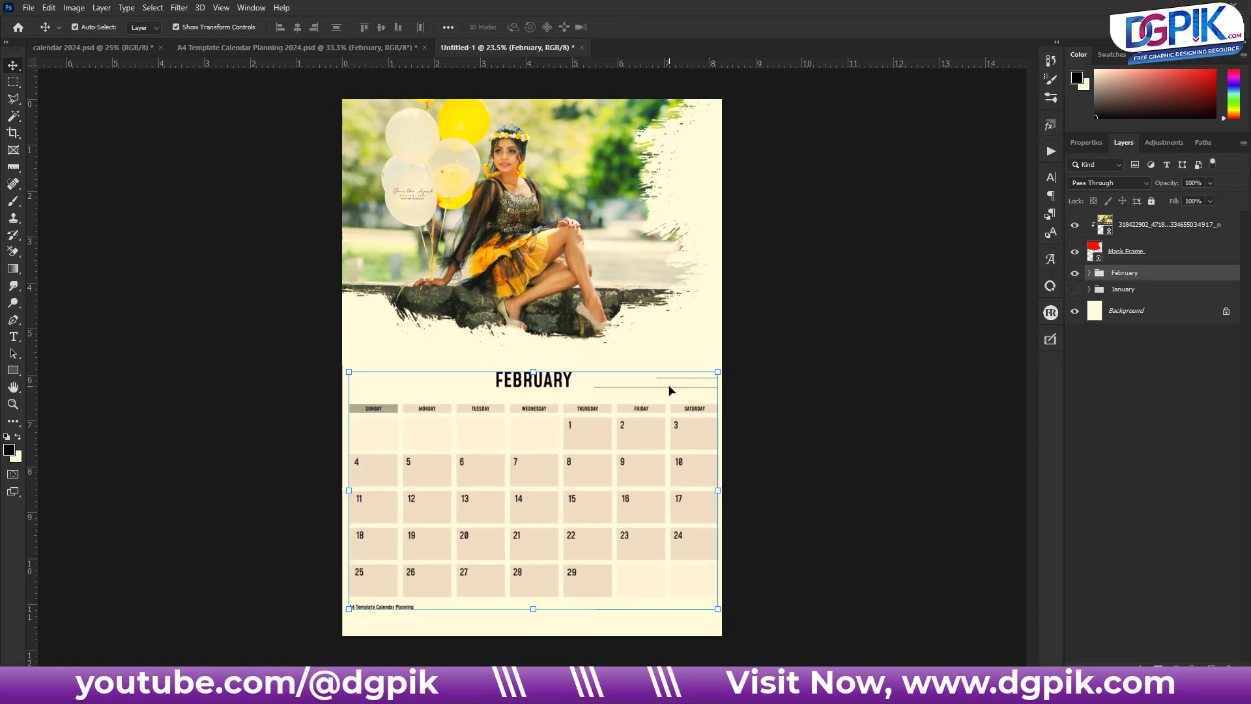
key("Down")
key("Down")
key("Down")
key("Down")
key("Down")
key("Down")
key("Down")
key("Down")
key("Down")
key("Down")
key("Down")
key("Down")
key("Down")
key("Down")
key("Down")
key("Down")
key("Down")
key("Down")
key("Down")
key("Down")
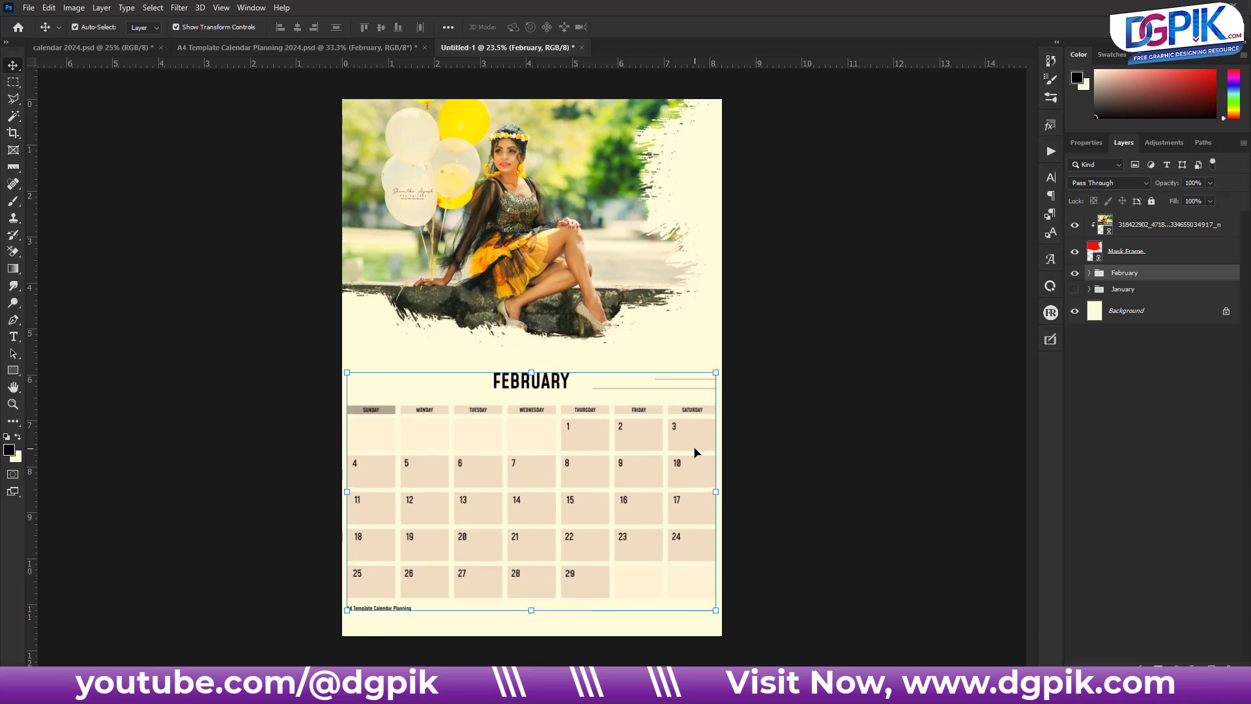
key("Down")
key("Down")
key("Down")
key("Down")
key("Down")
key("Down")
key("Down")
key("Down")
key("Down")
key("Down")
key("Down")
key("Down")
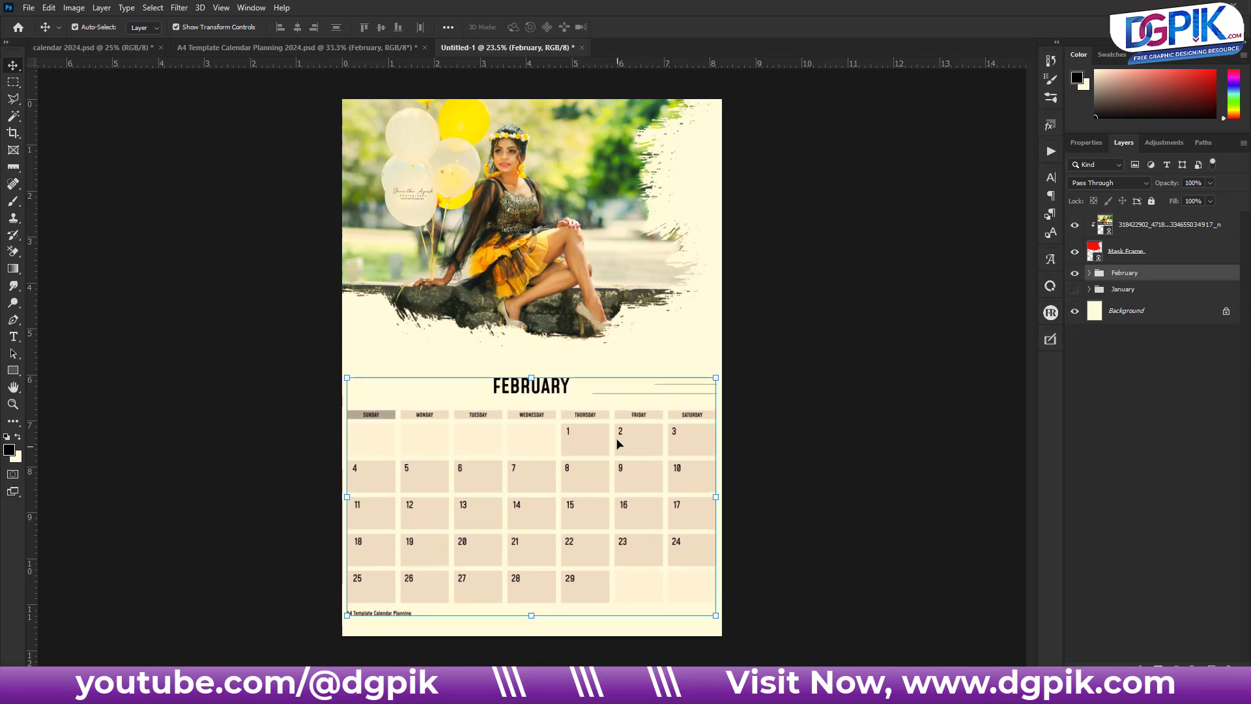
left_click_drag(545, 427, 546, 438)
left_click(645, 26)
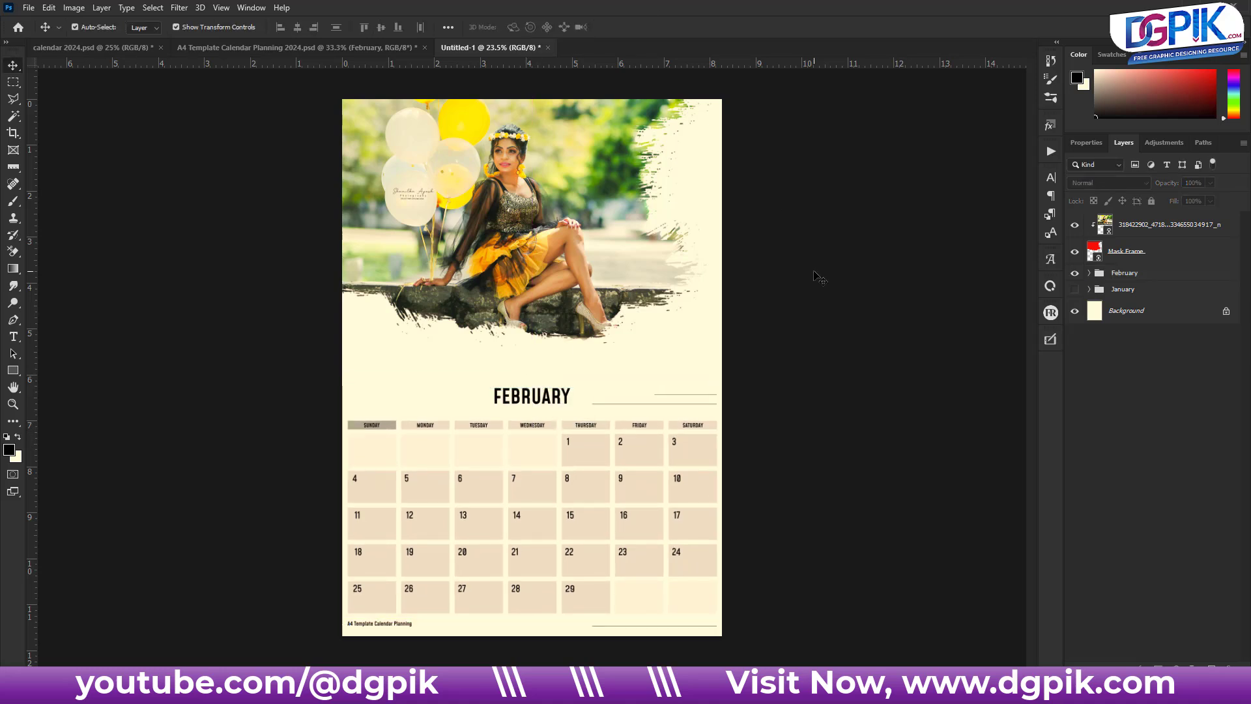
Step: Hide the Lines and Background color layers in the February group, keeping its Background grid layer visible
left_click(1087, 274)
left_click(1087, 274)
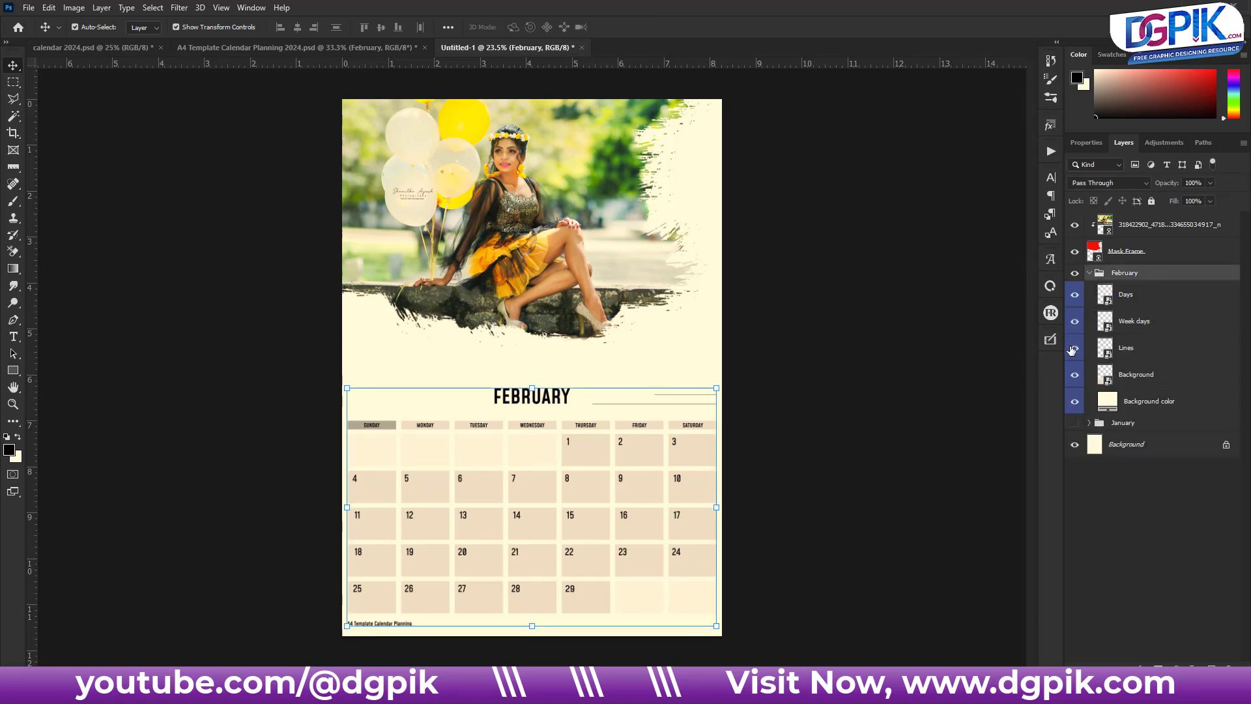
left_click(1074, 349)
left_click(1075, 376)
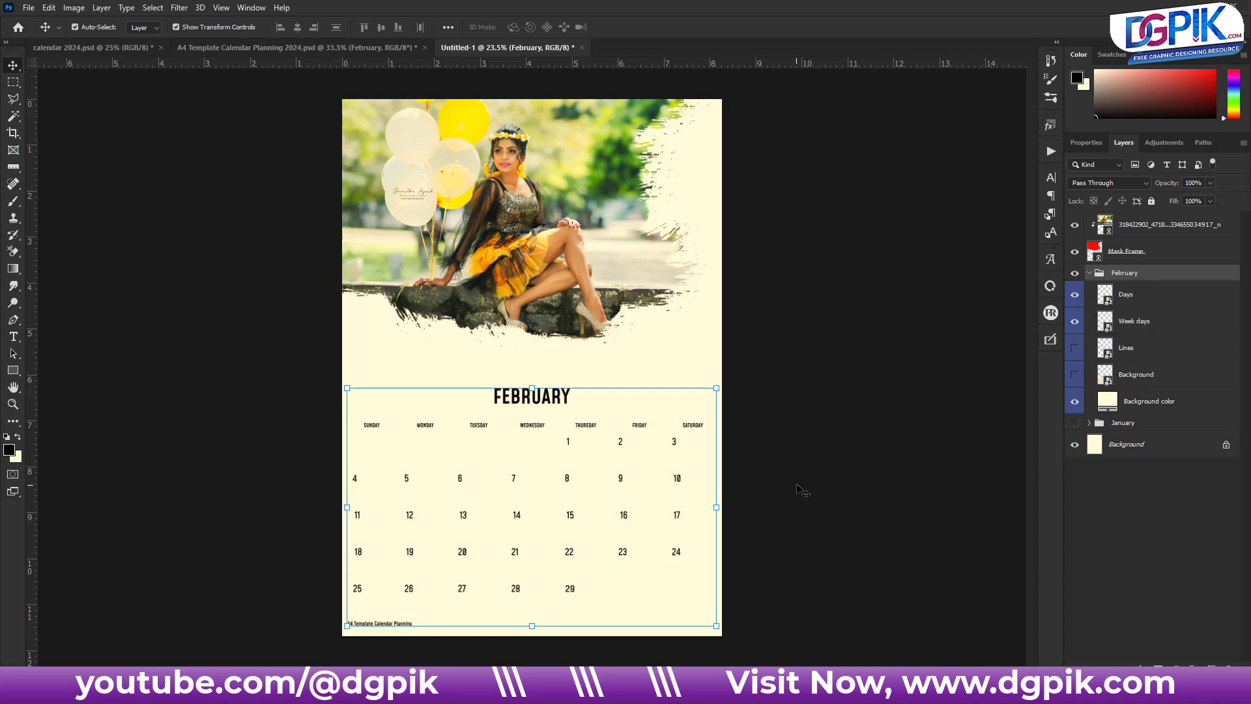
left_click(1074, 376)
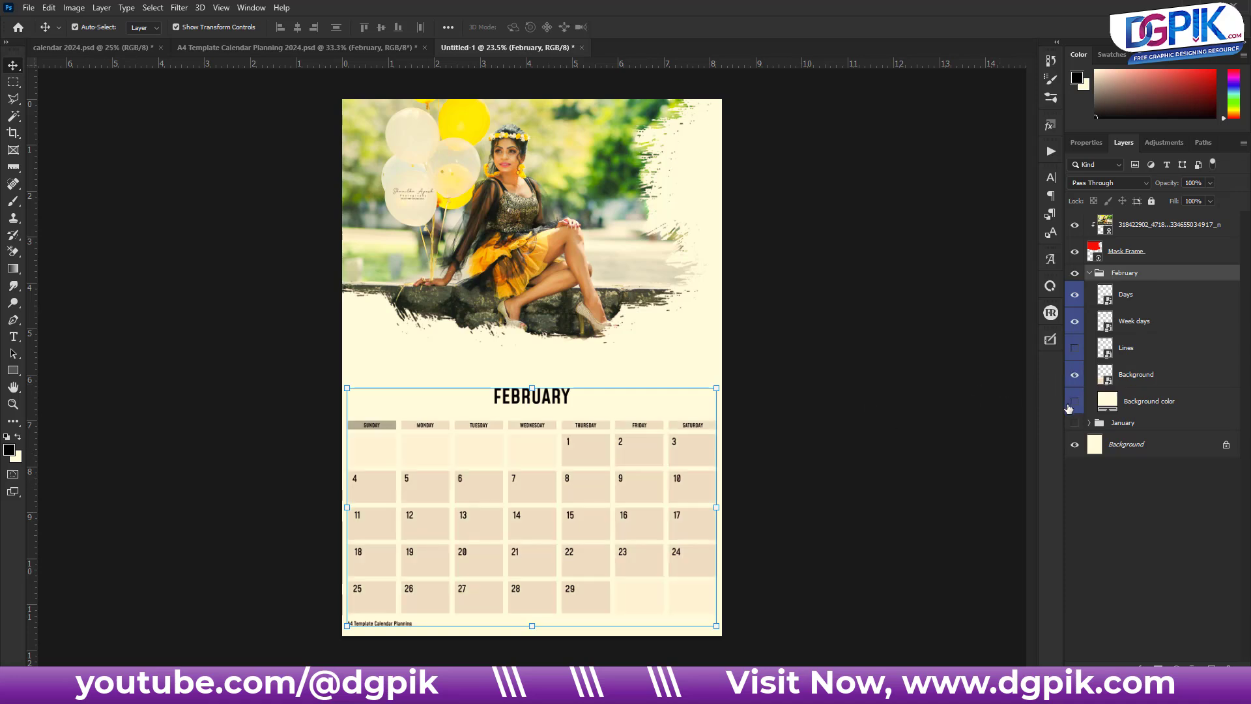
left_click(1074, 376)
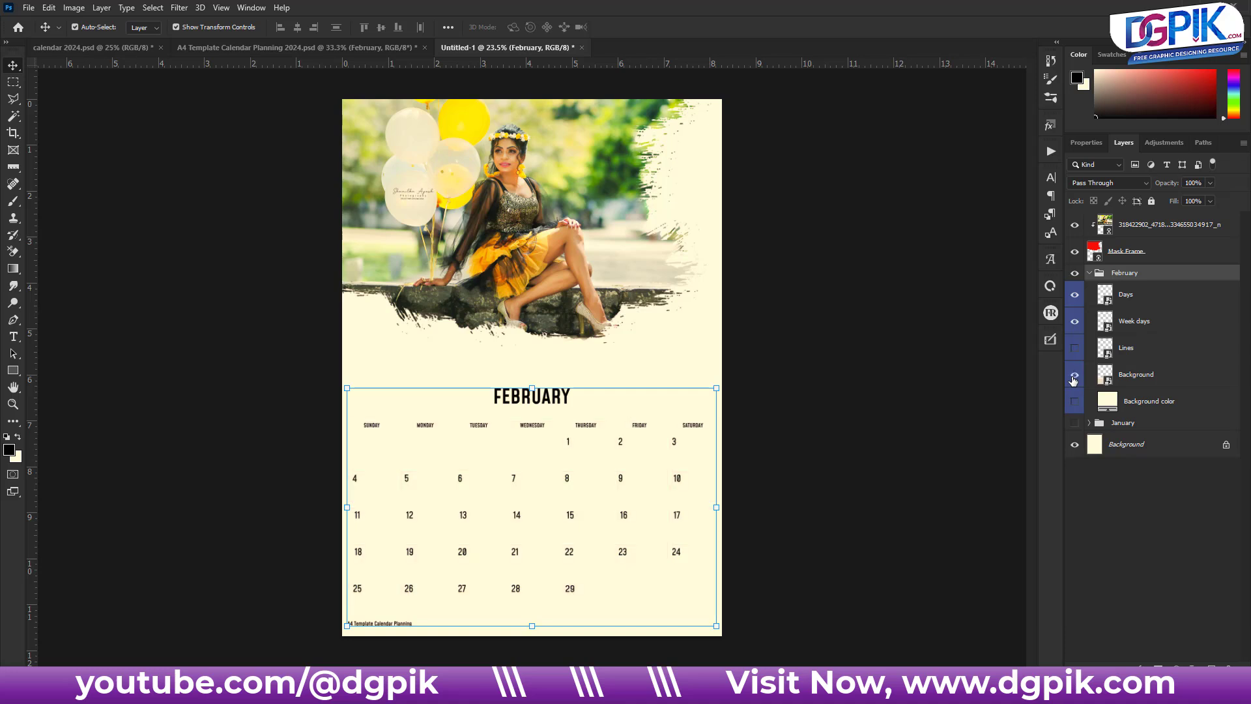
left_click(1074, 376)
Step: Add a Solid Color fill layer in teal (00a5b8) directly above the page's locked Background layer
left_click(1119, 446)
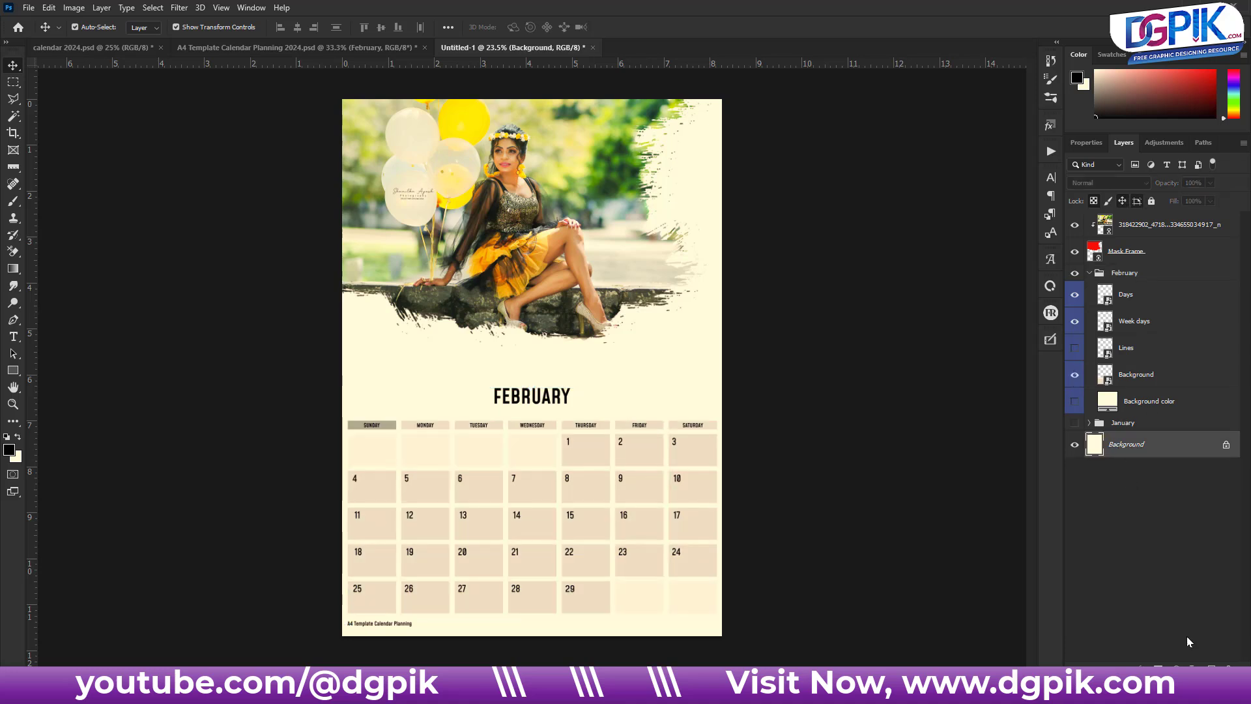
left_click(1142, 666)
left_click(1153, 432)
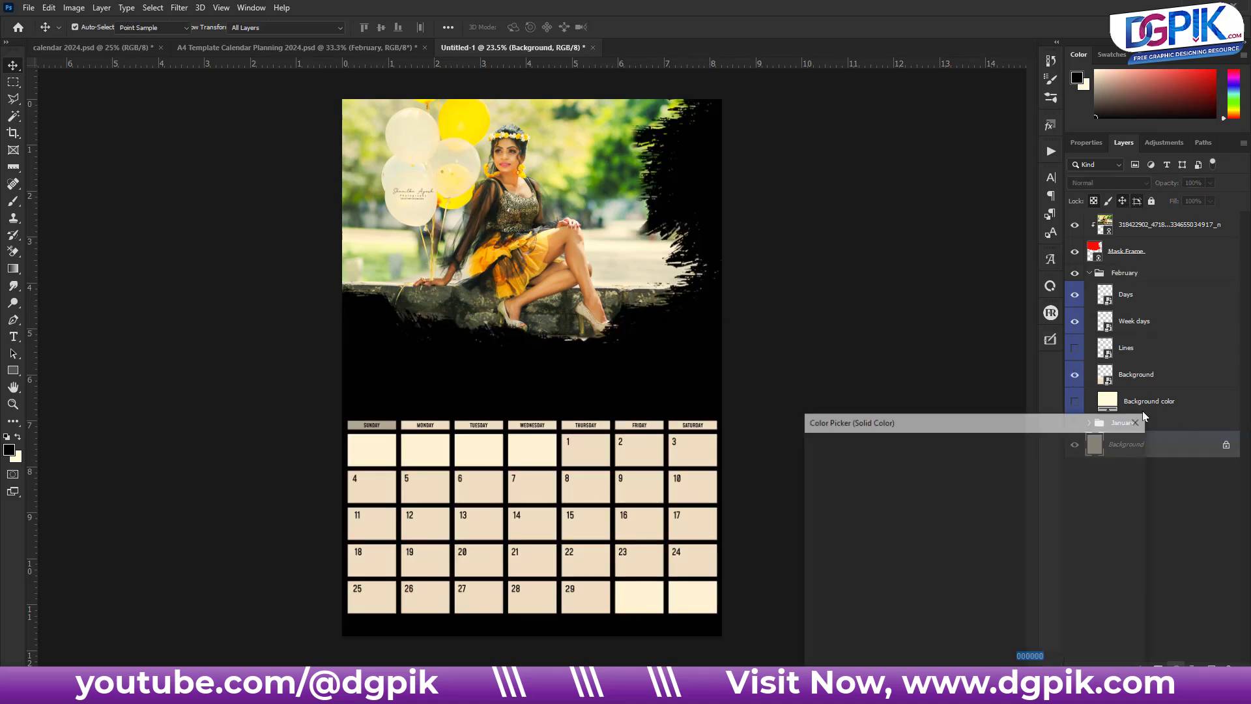
mouse_move(921, 489)
left_mouse_down()
mouse_move(966, 433)
mouse_move(974, 482)
mouse_move(1004, 491)
left_mouse_up()
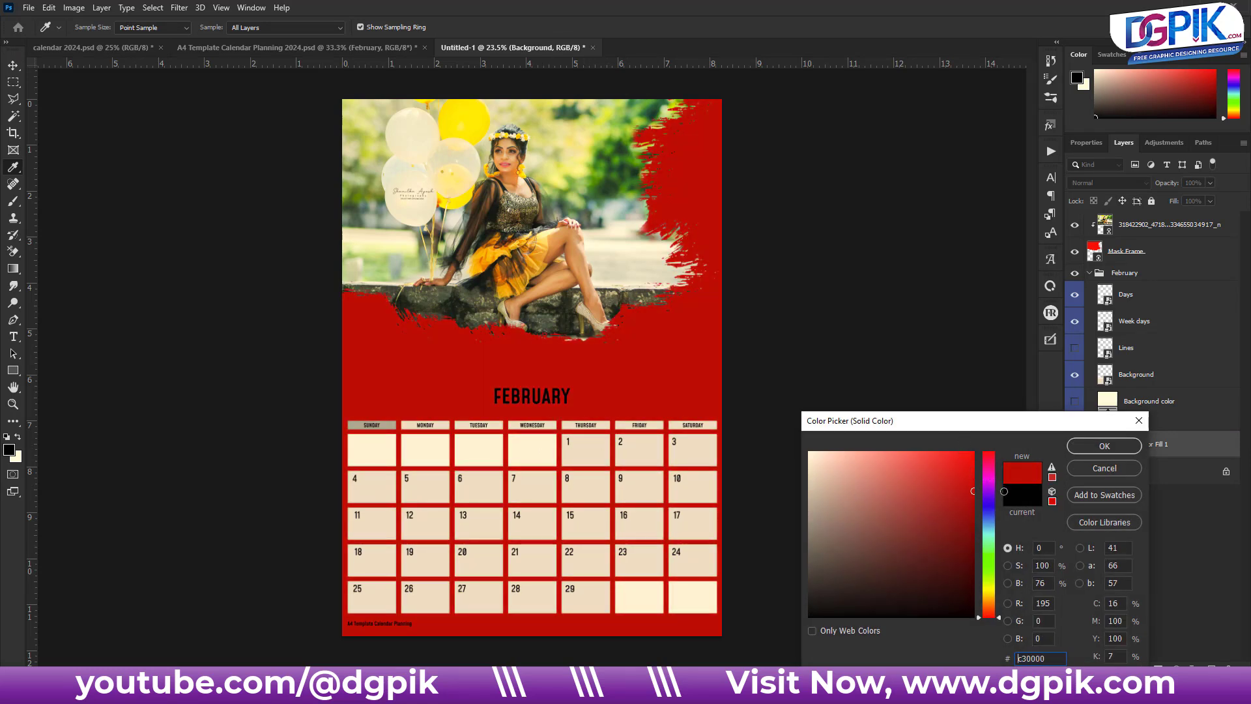
left_click(991, 482)
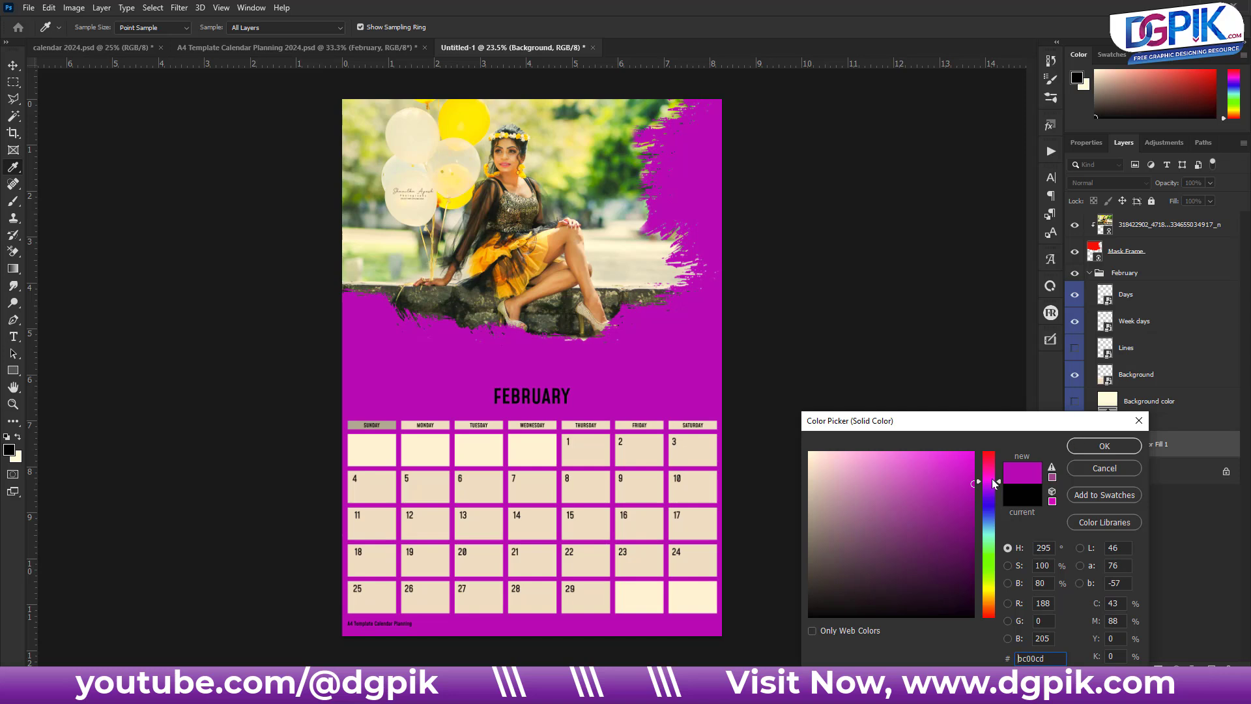
left_click_drag(967, 499, 977, 498)
left_click_drag(987, 504, 998, 530)
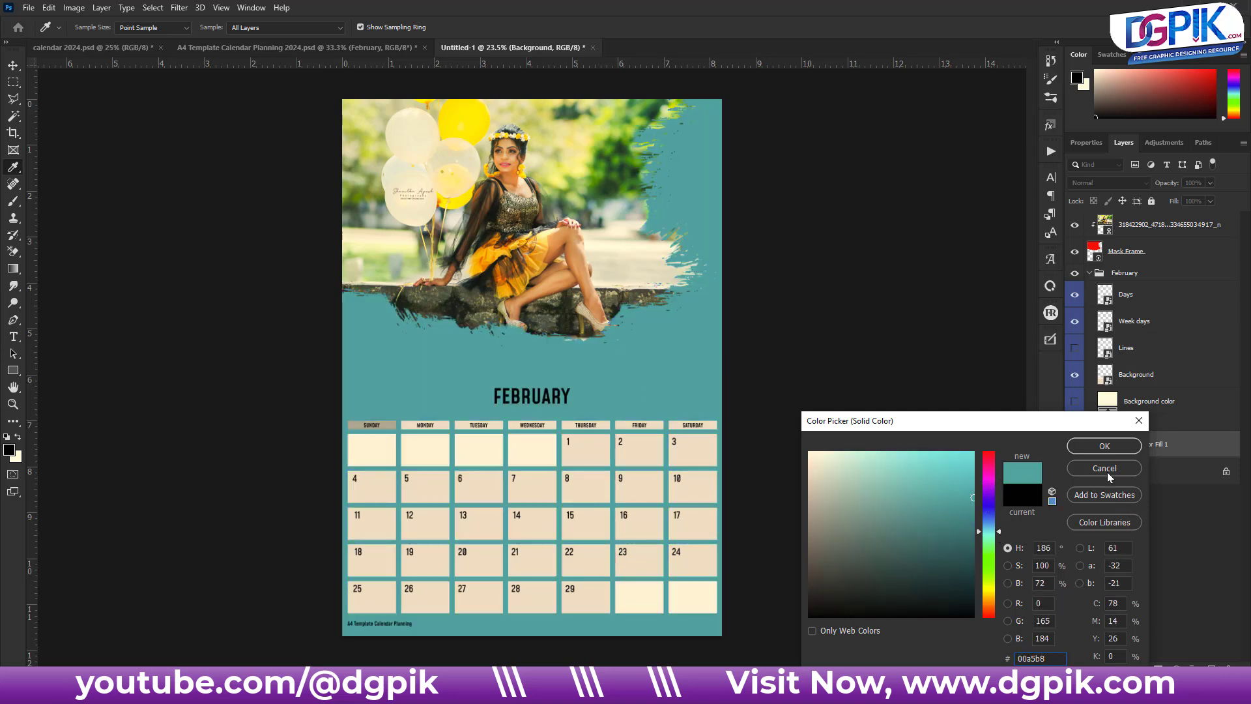
left_click(1106, 448)
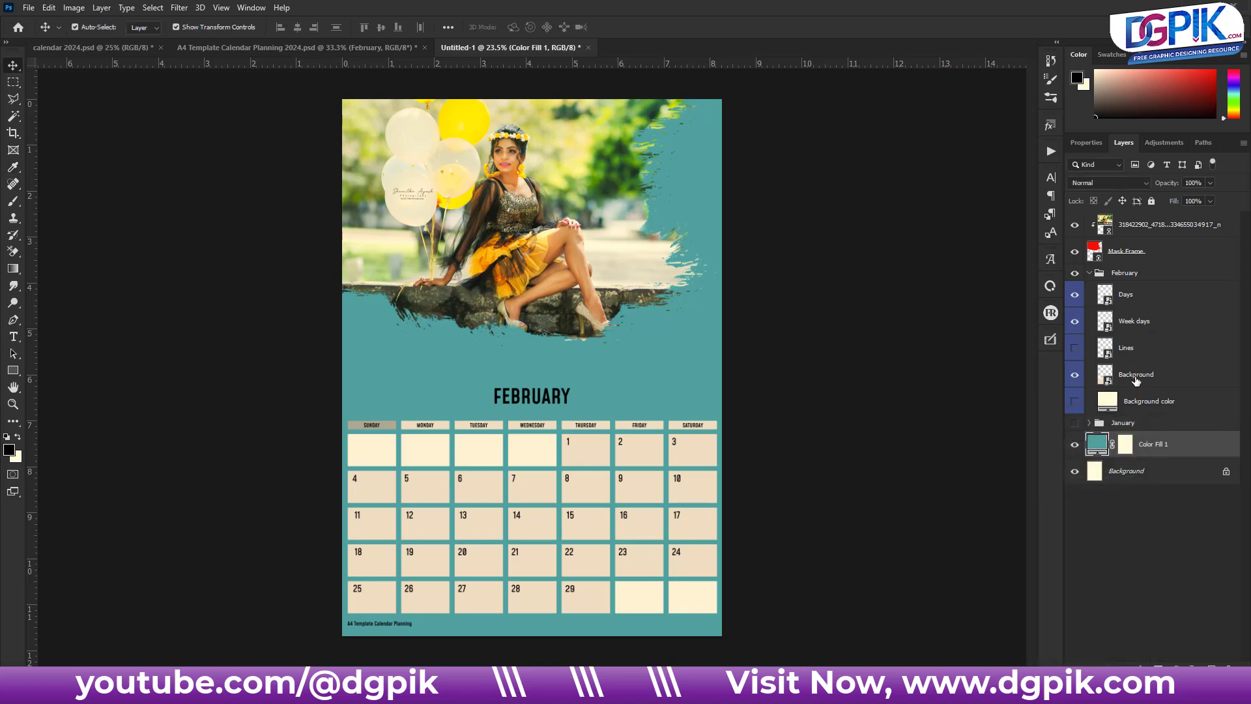
Step: Compare the February page with its Background grid and Background color layers switched on and off
left_click(1136, 376)
left_click(1075, 375)
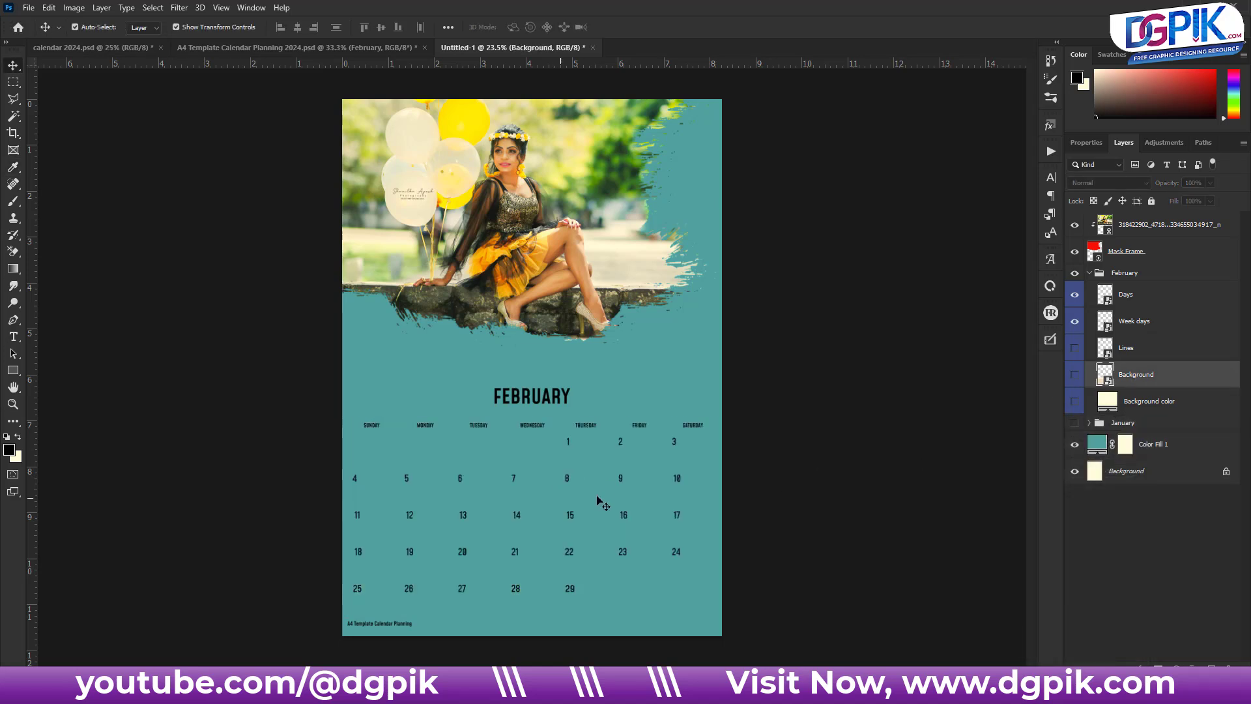
left_click(1234, 634)
left_click(1075, 376)
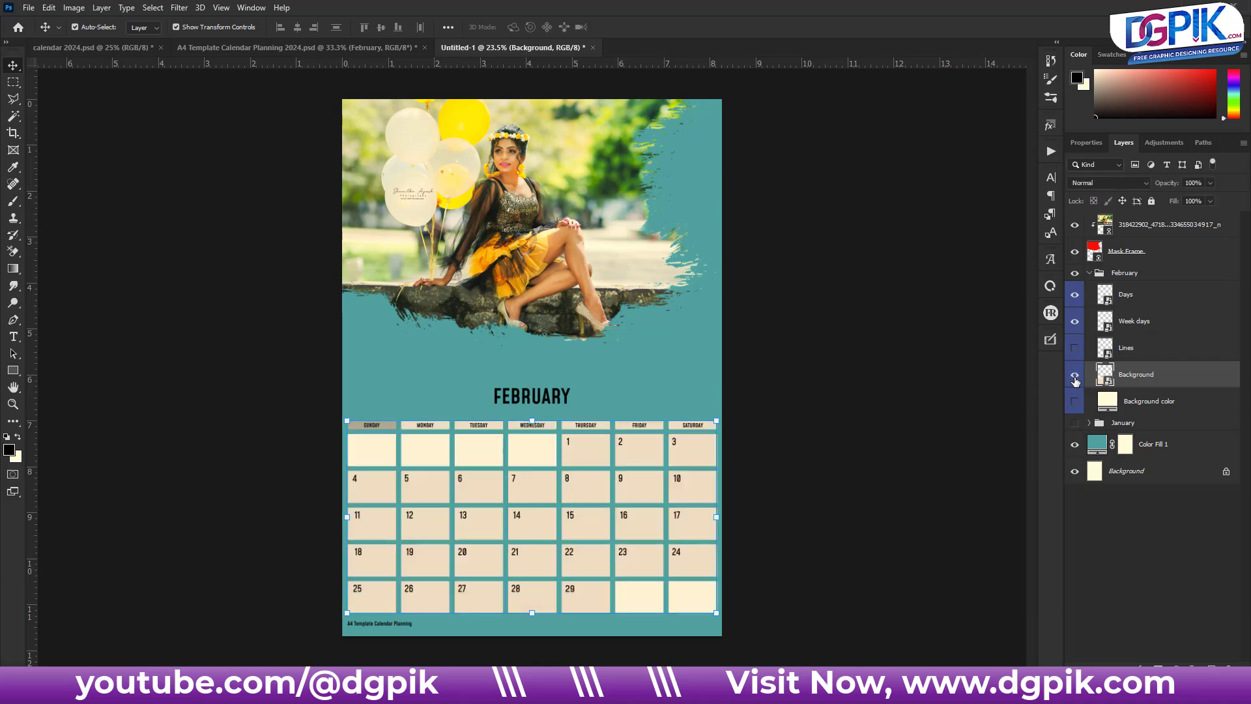
left_click(1074, 376)
left_click(1075, 402)
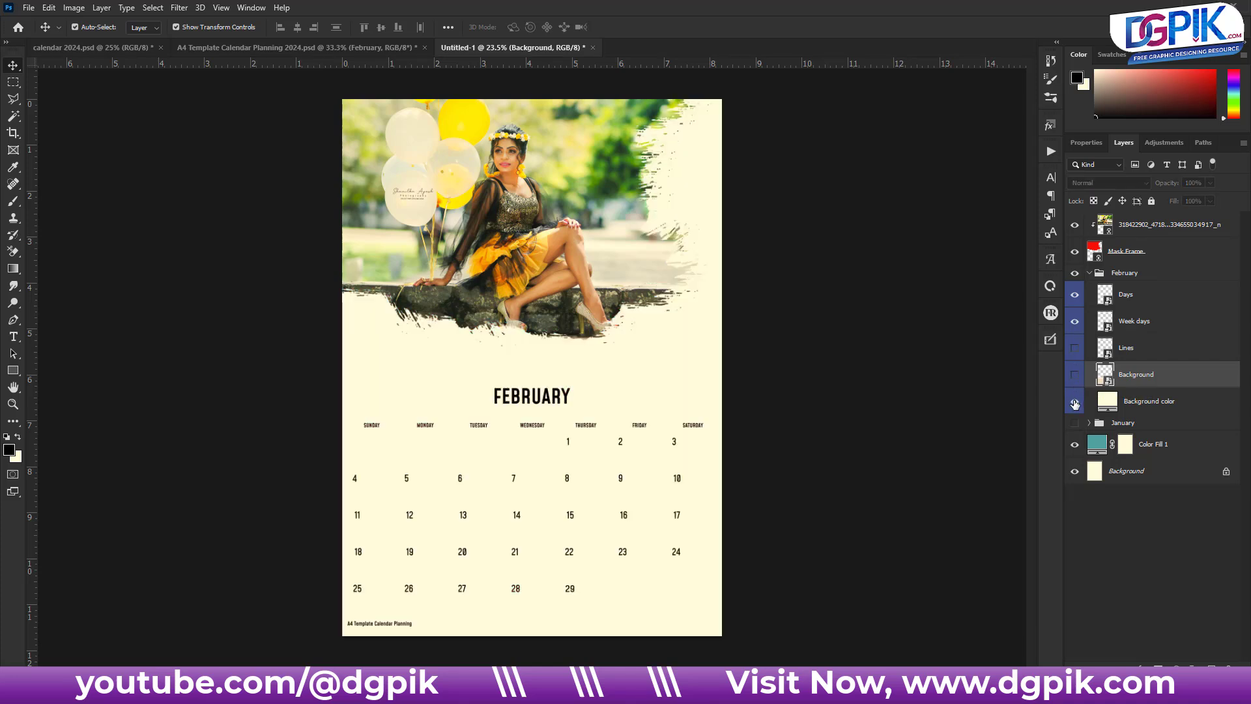
left_click(1075, 402)
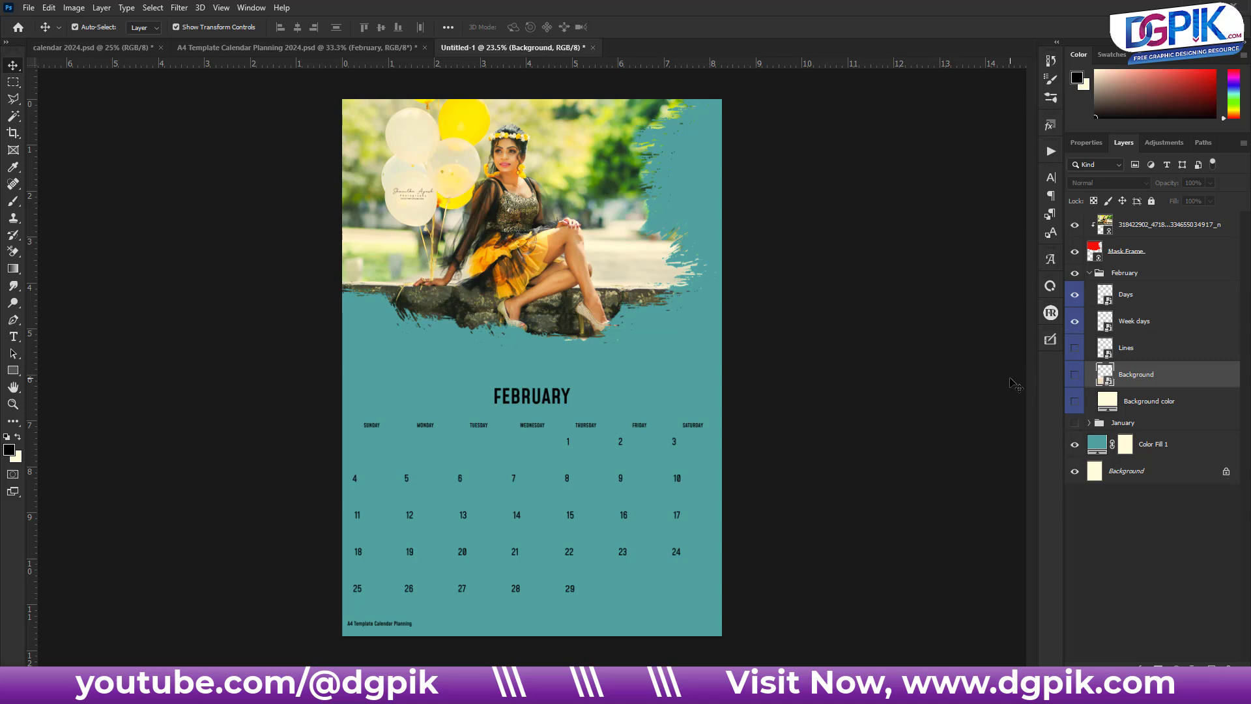
left_click(1075, 375)
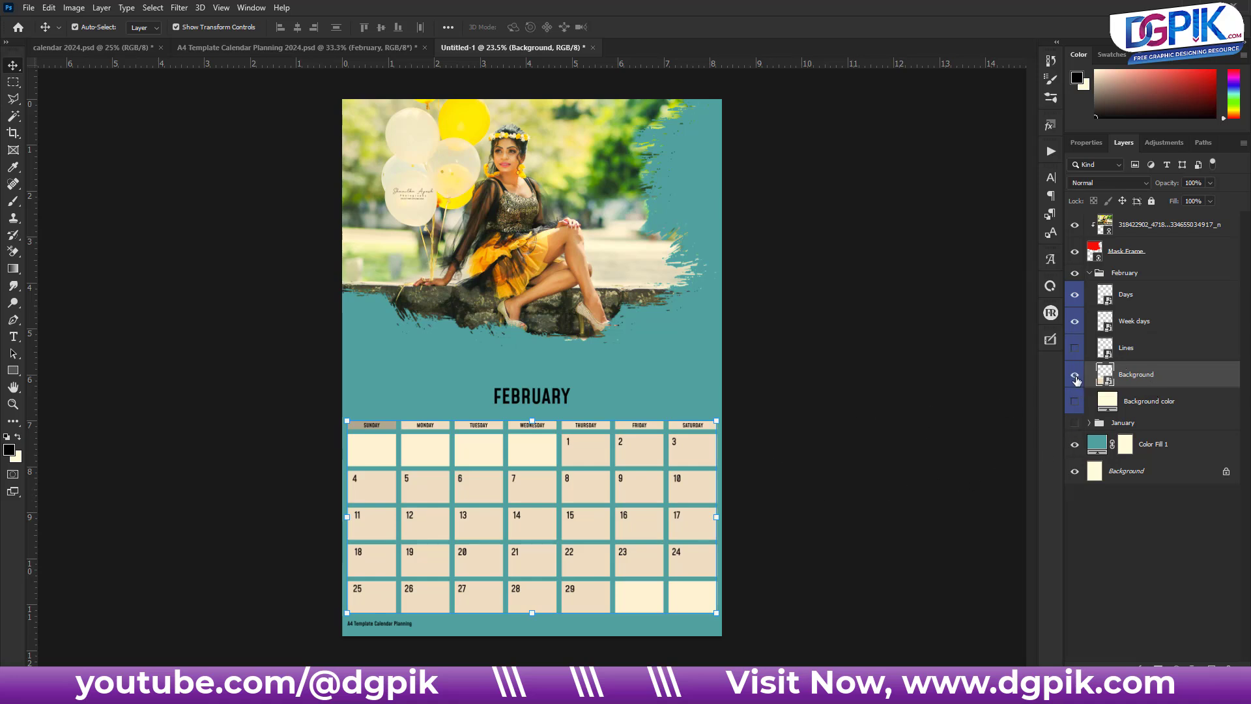
Step: Try shifting the February group's Background grid layer to the right and undo the move
left_click(714, 337)
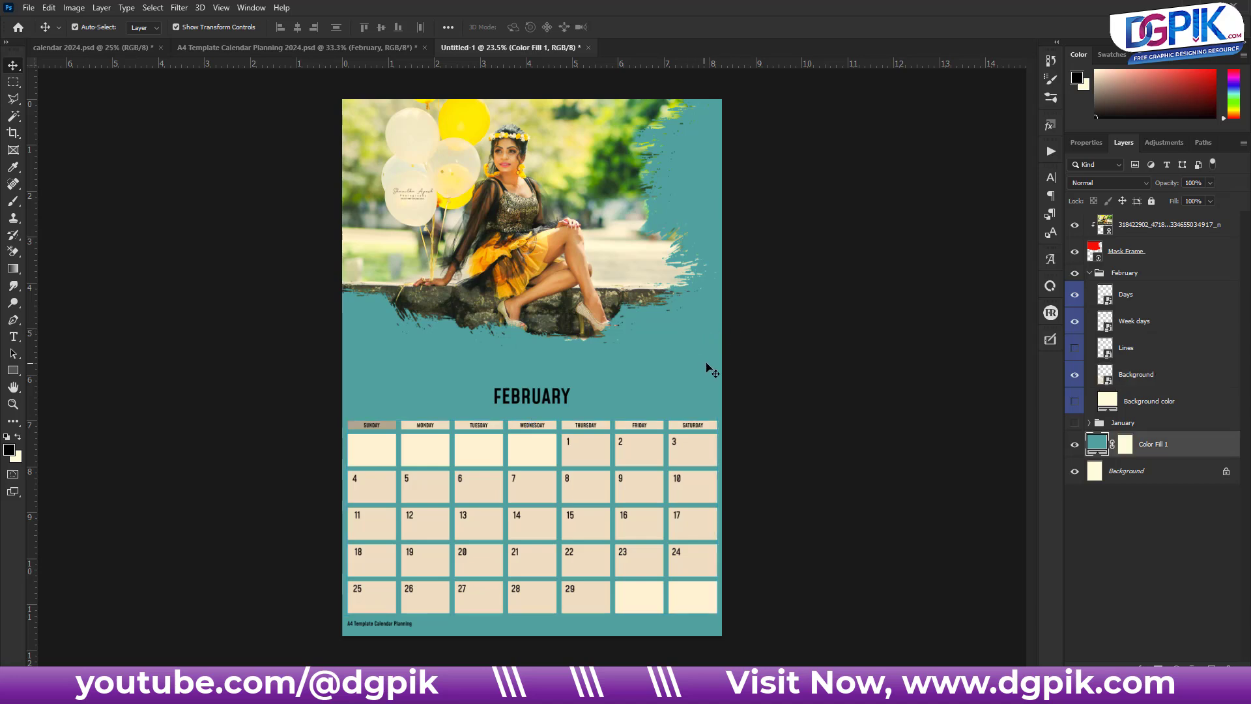
left_click(715, 465)
left_click_drag(709, 461, 733, 457)
key("ctrl+z")
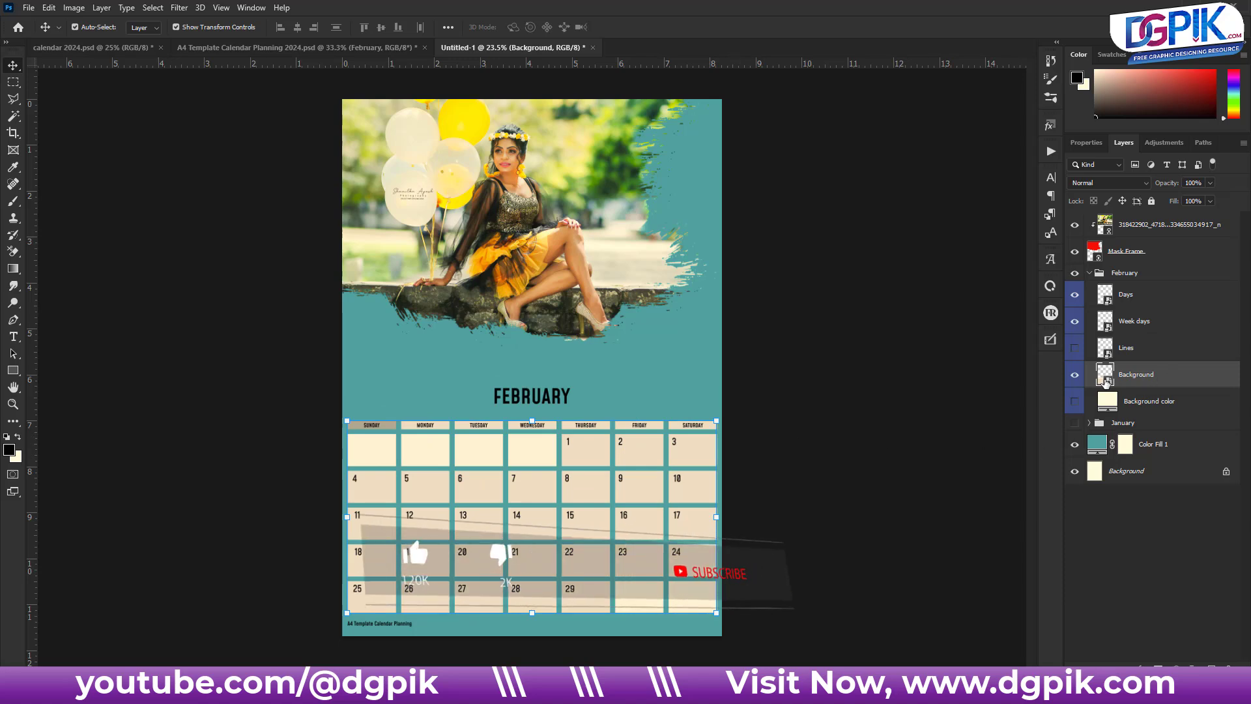
Step: Inspect the smart object contents and the layer style options of the February group's Background grid layer without changing them
double_click(1106, 378)
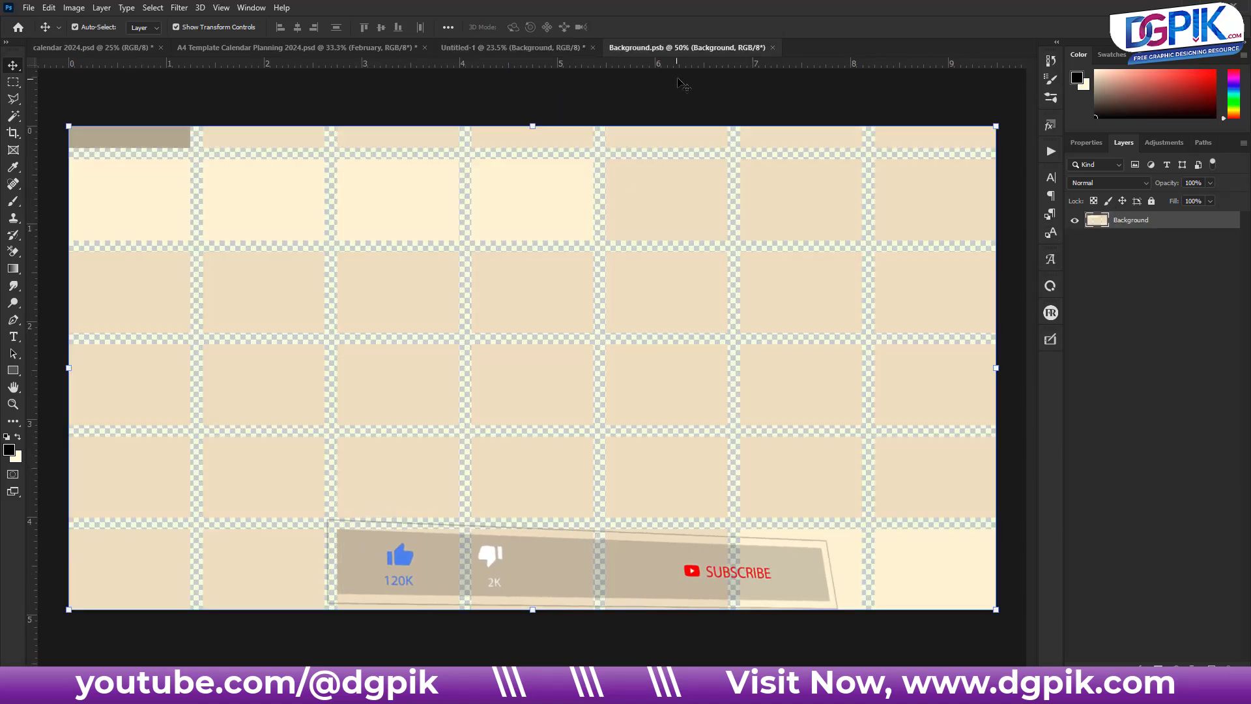
left_click(773, 48)
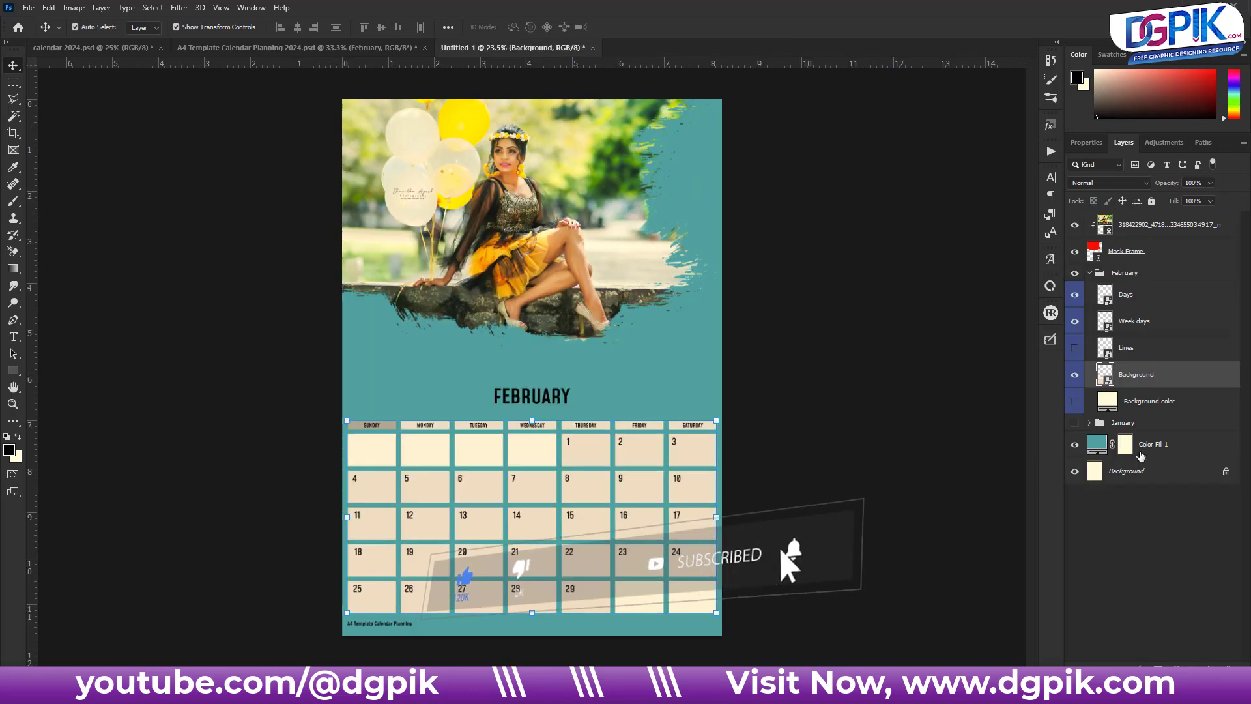
double_click(1184, 378)
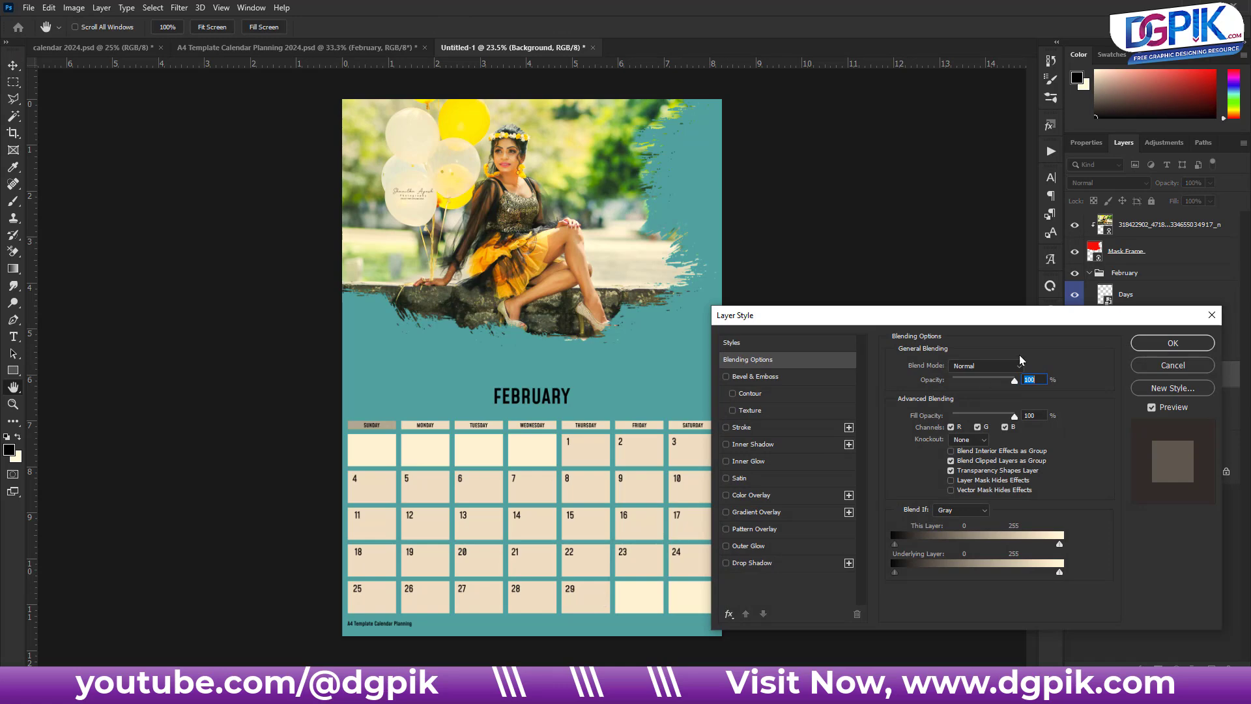
left_click(1153, 366)
Step: Try a white (ffffff) Color Overlay on the February group's Background grid layer
right_click(1177, 377)
left_click(1033, 121)
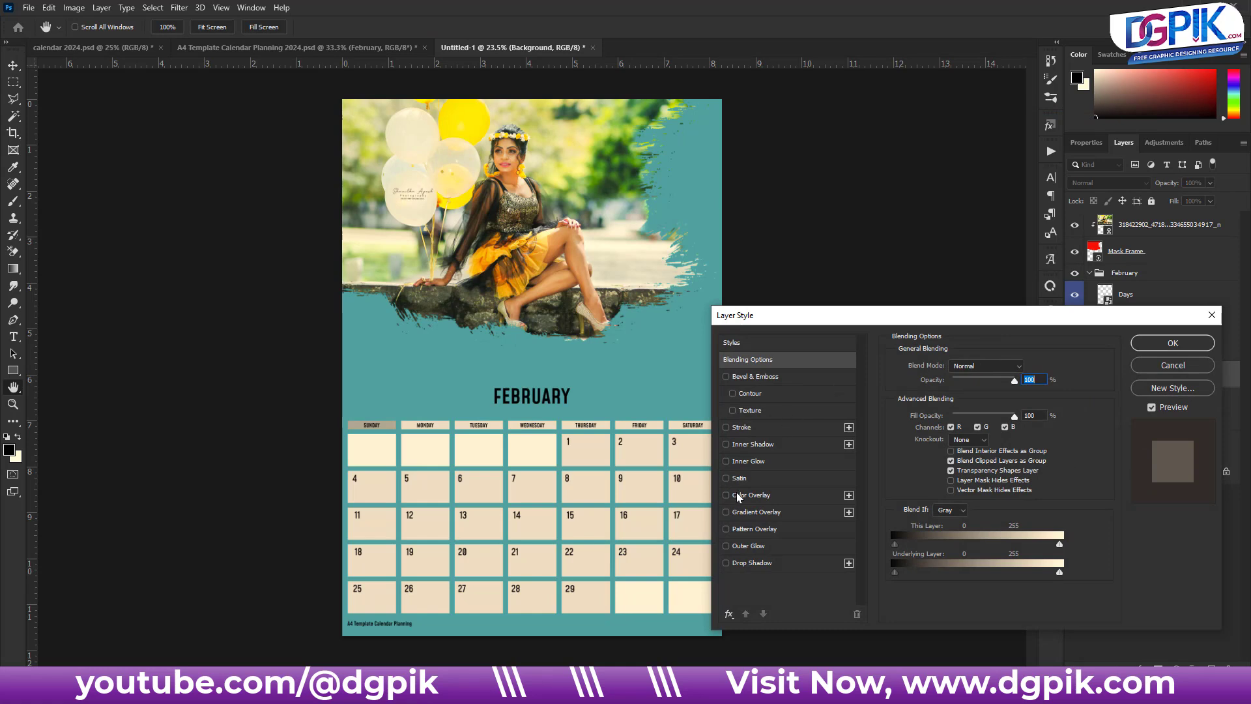
left_click(738, 497)
left_click(1026, 367)
type("ffffff")
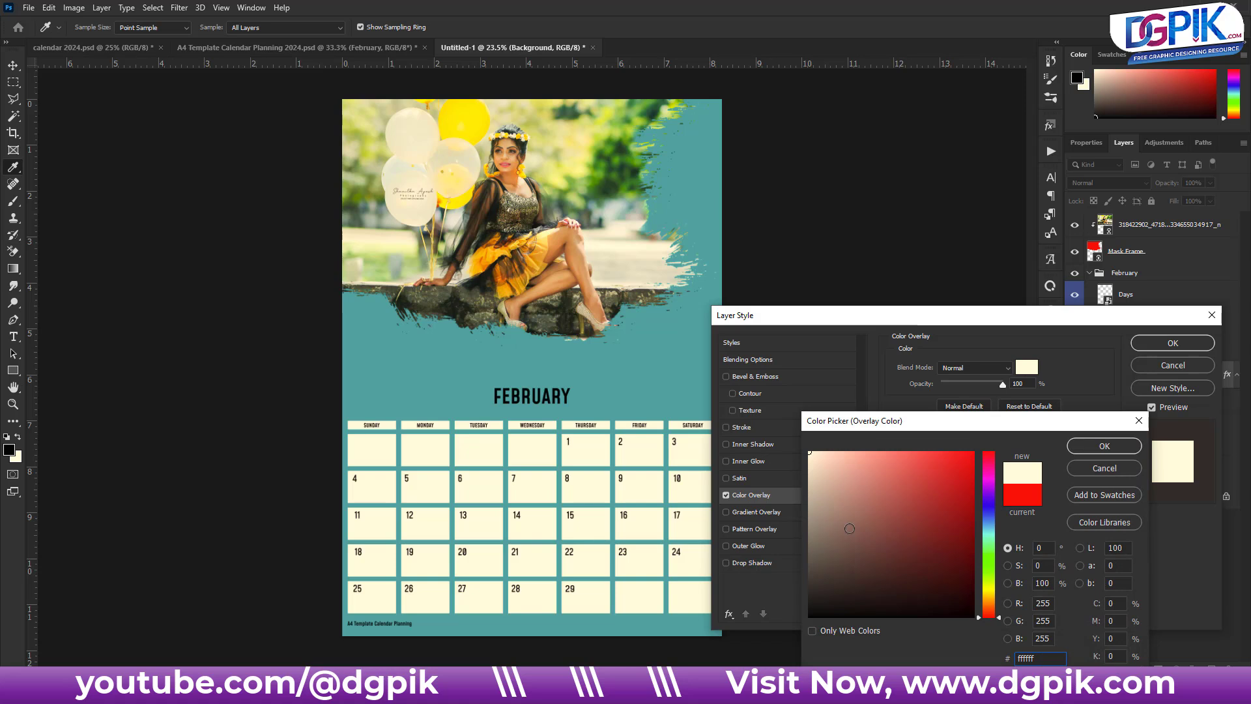
Step: Try bright cyan shades, starting with 00fcff, as the Color Overlay for the February calendar grid cells
left_click(989, 534)
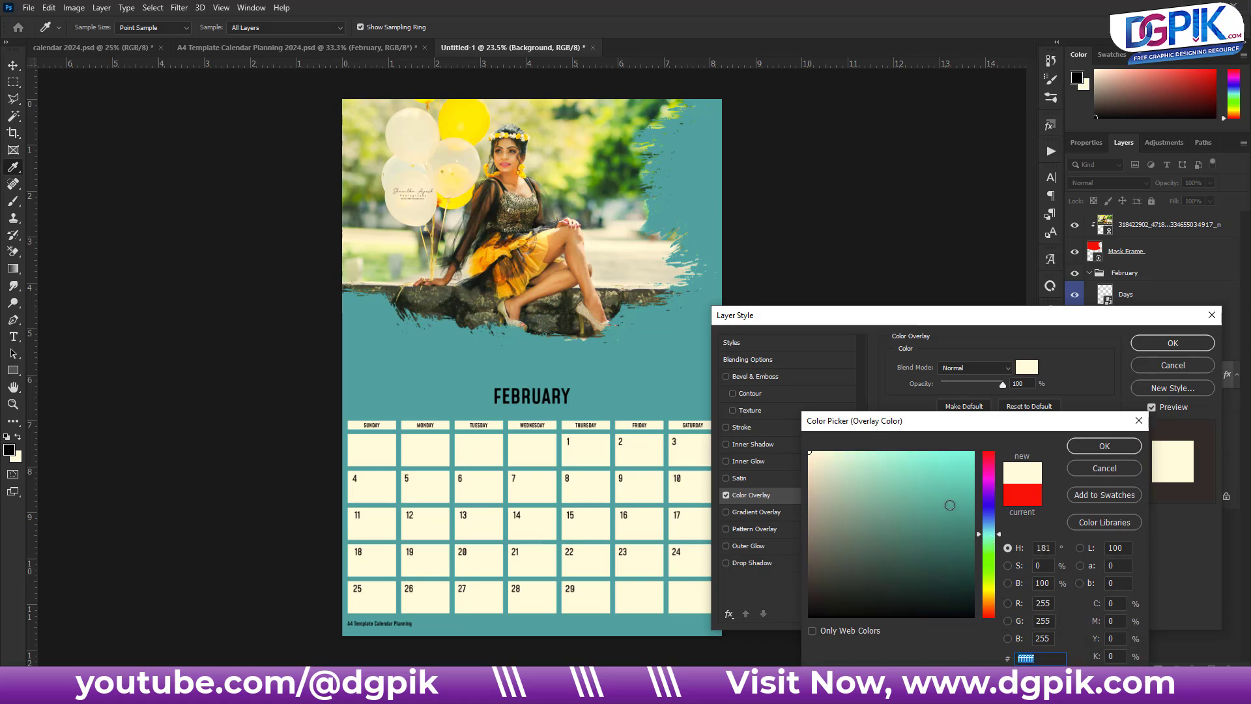
left_click(973, 452)
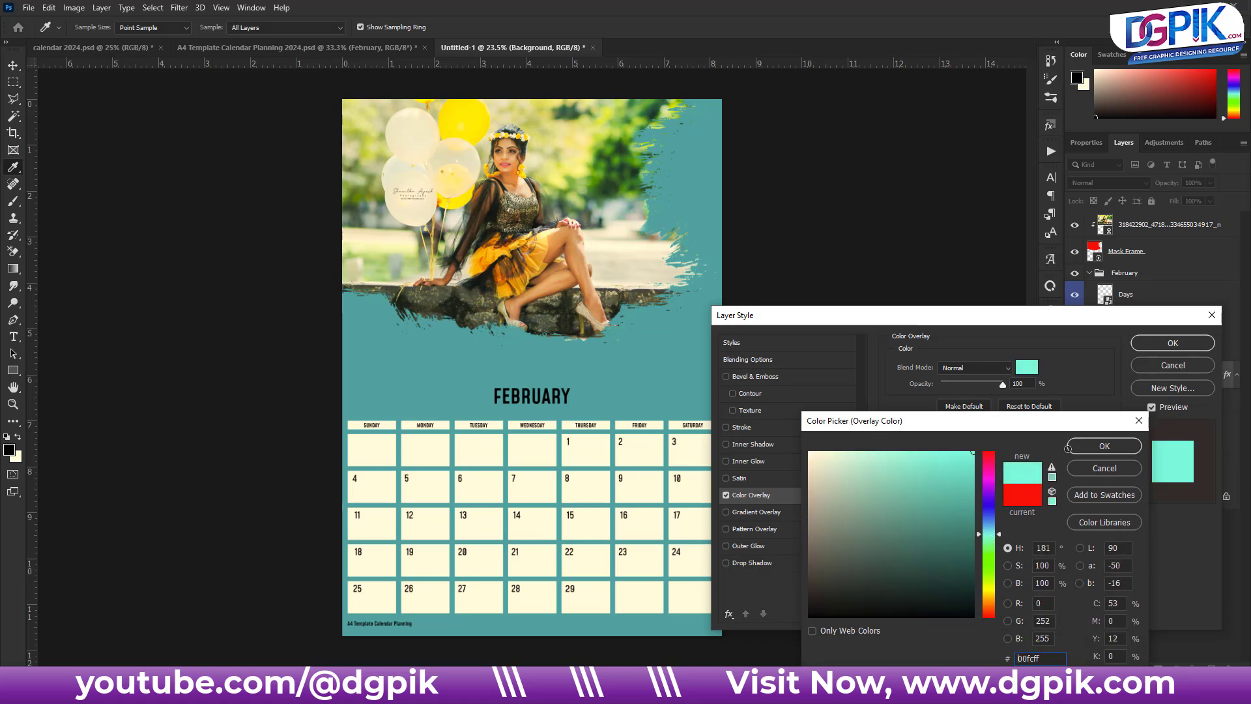
left_click(696, 364)
left_click_drag(967, 484, 973, 452)
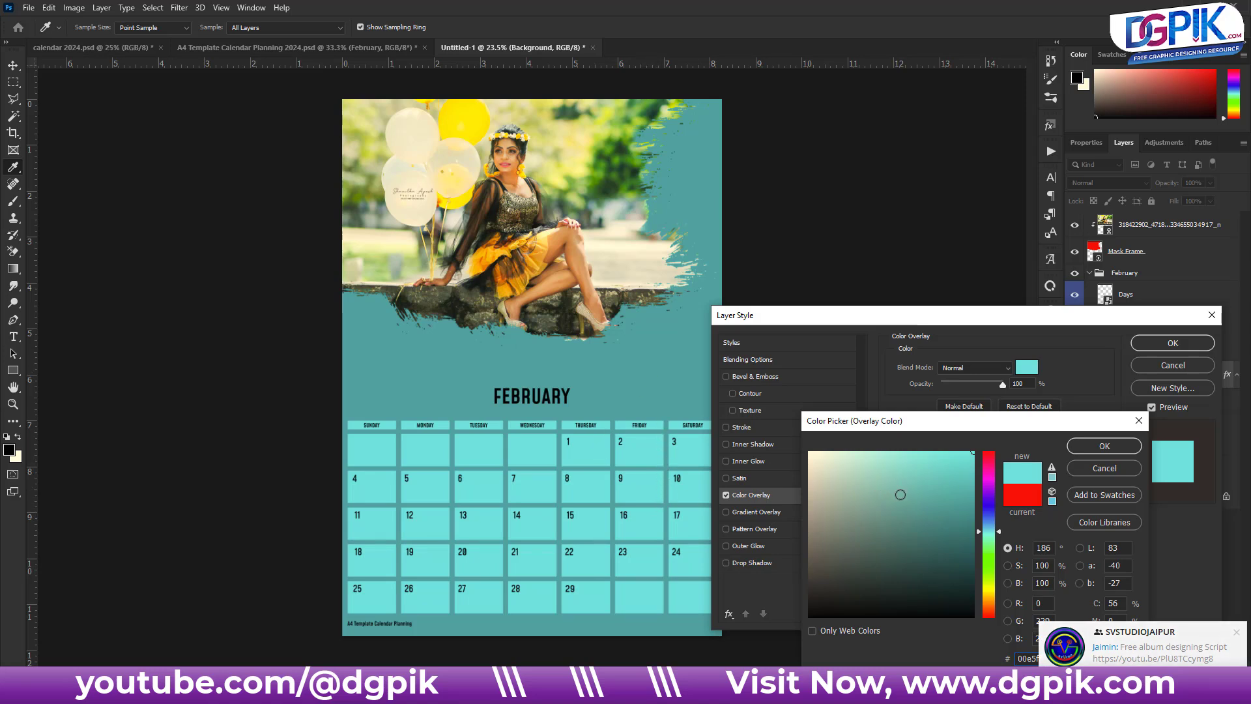
Step: Try other overlay hues on the calendar grid, cancel the Color Overlay and deselect the Background grid layer
left_click(985, 512)
left_click_drag(990, 537, 980, 632)
left_click(809, 452)
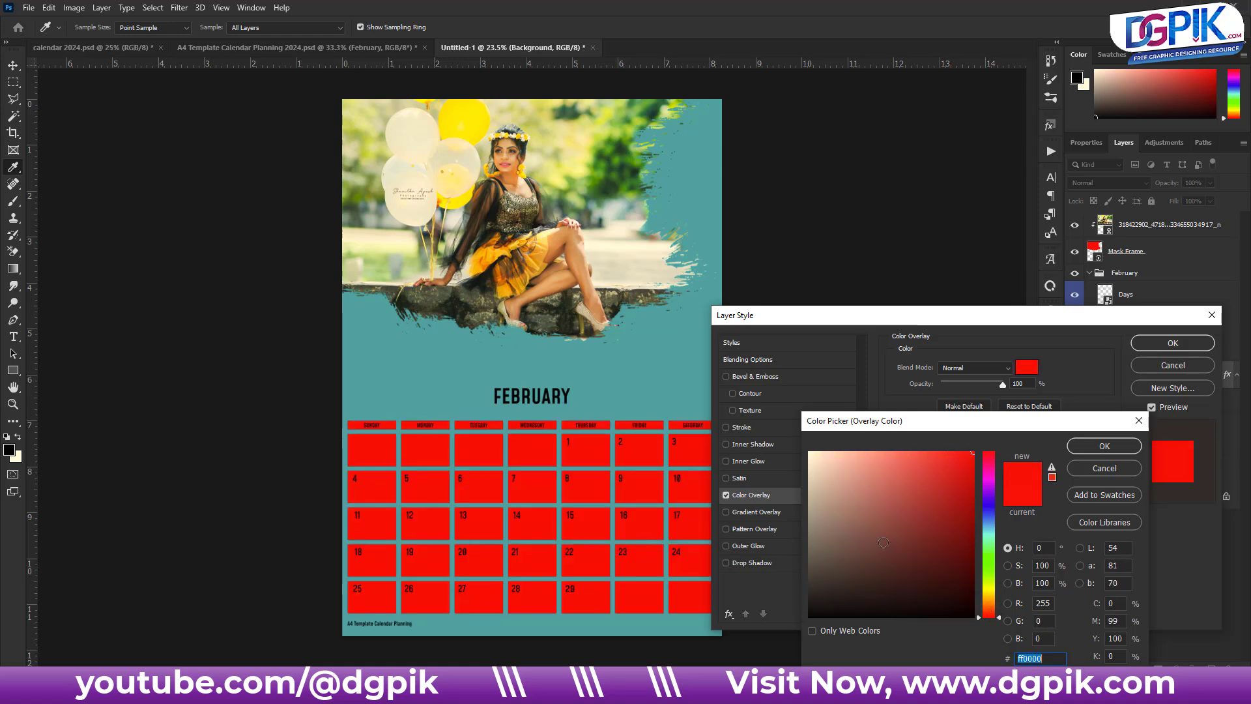
left_click(1100, 468)
left_click(1161, 365)
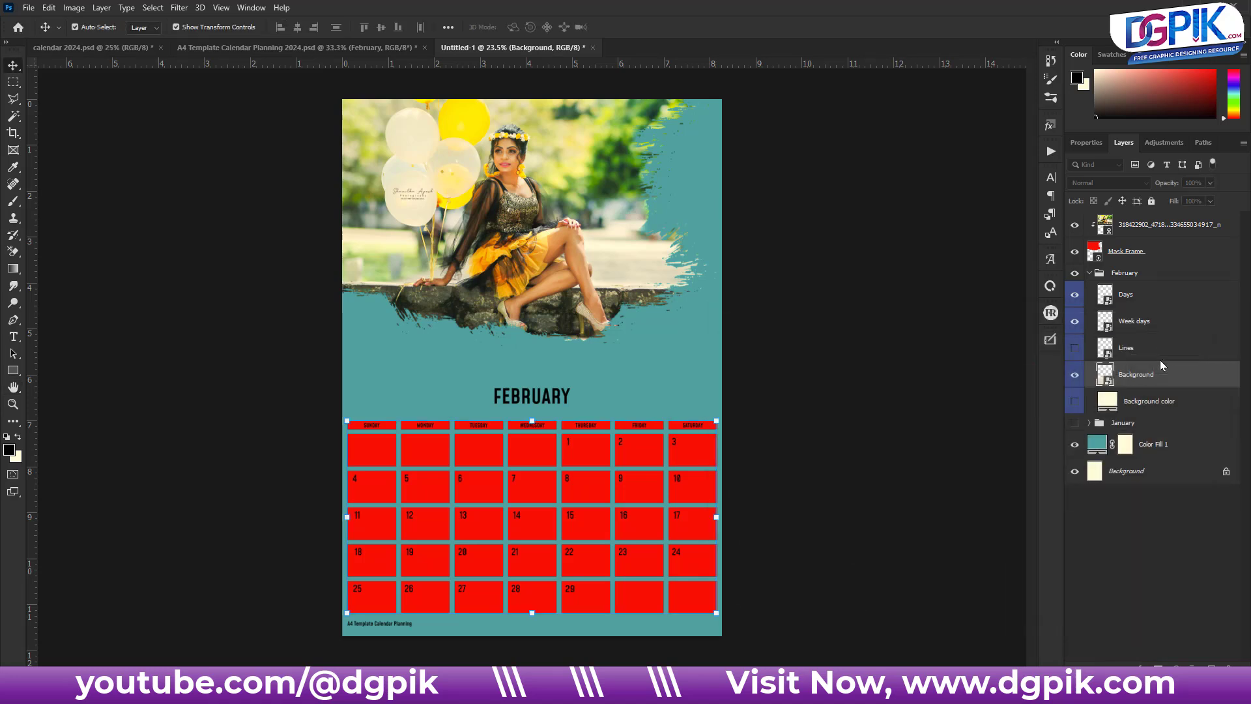
left_click(801, 390)
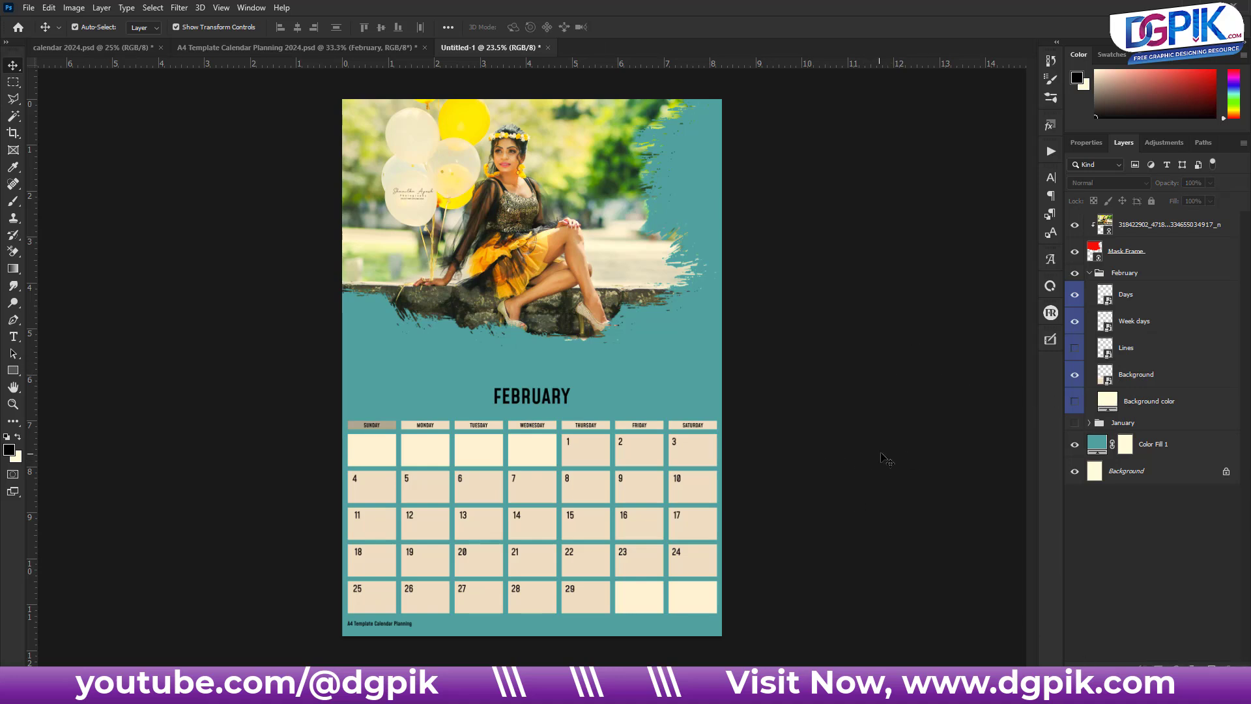
Step: Look at the January page in the A4 Template Calendar Planning 2024 document and return to the February wall calendar page
left_click(316, 50)
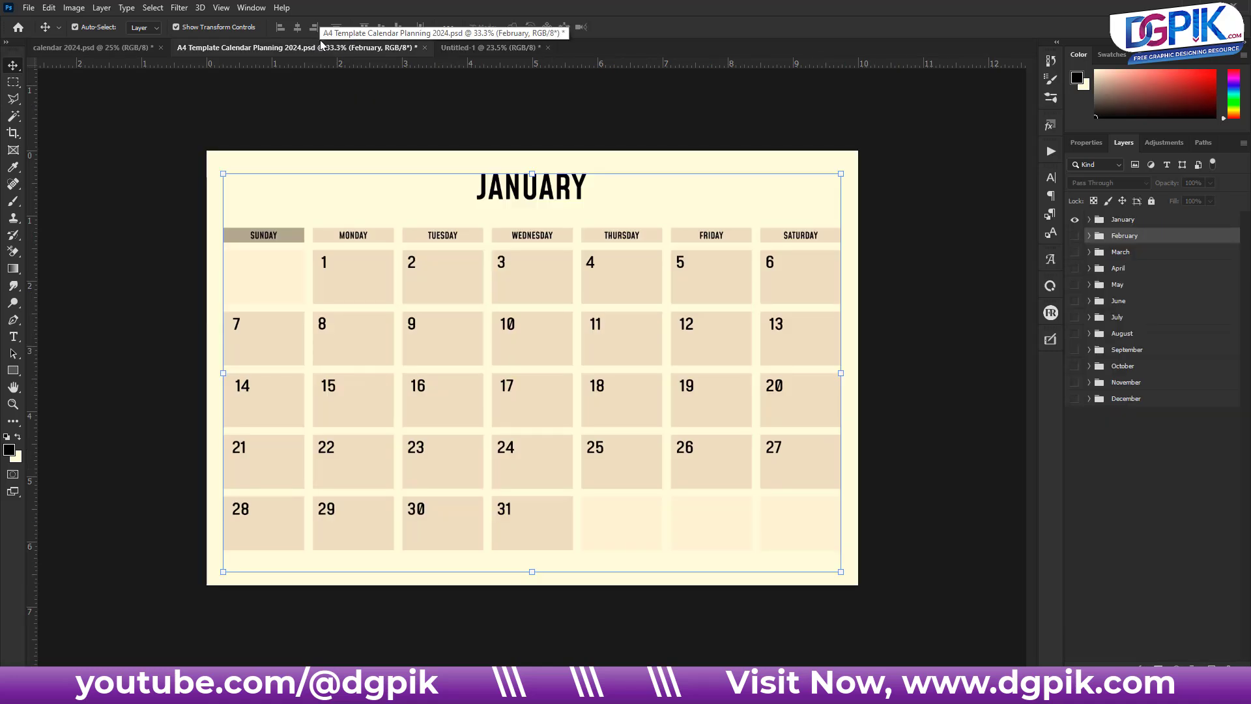
left_click(441, 90)
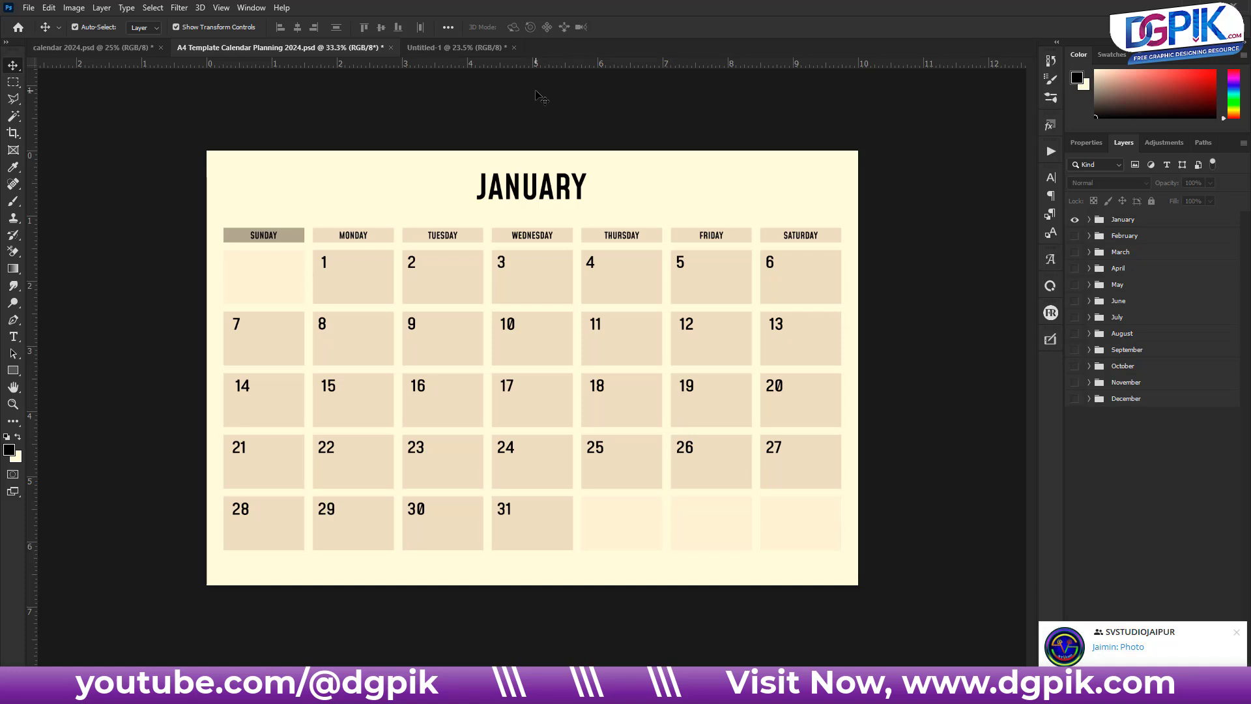
left_click(481, 47)
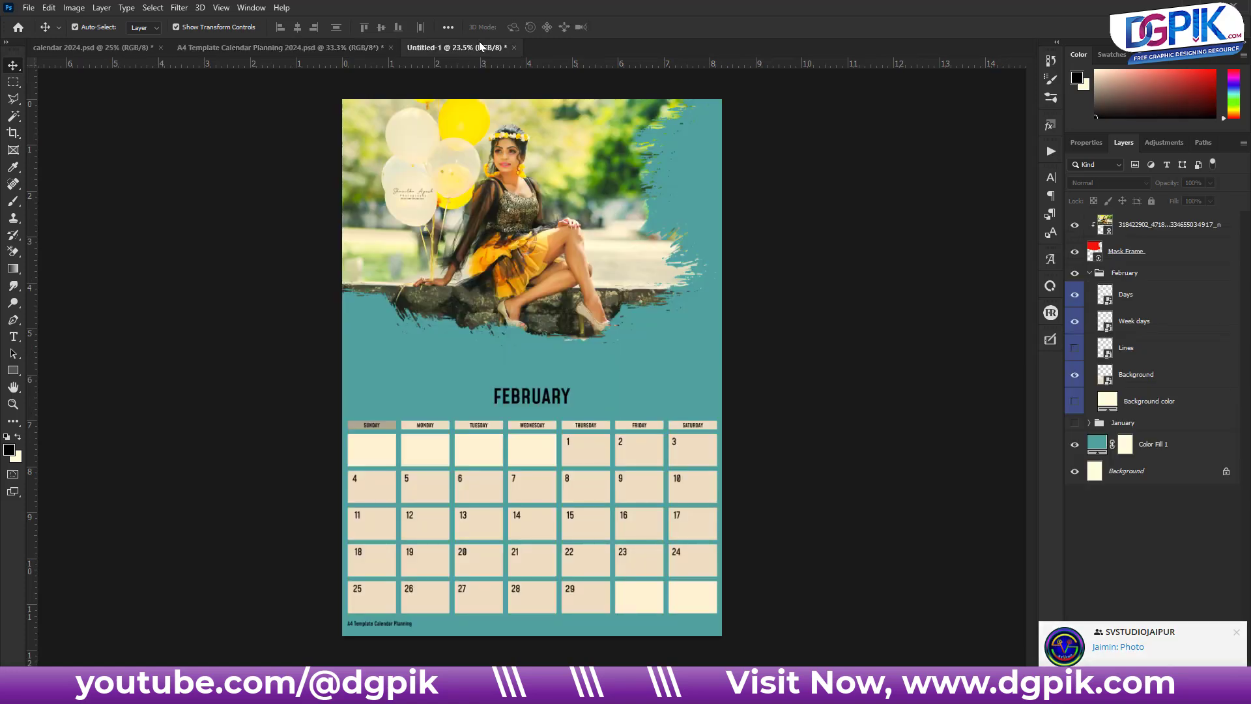